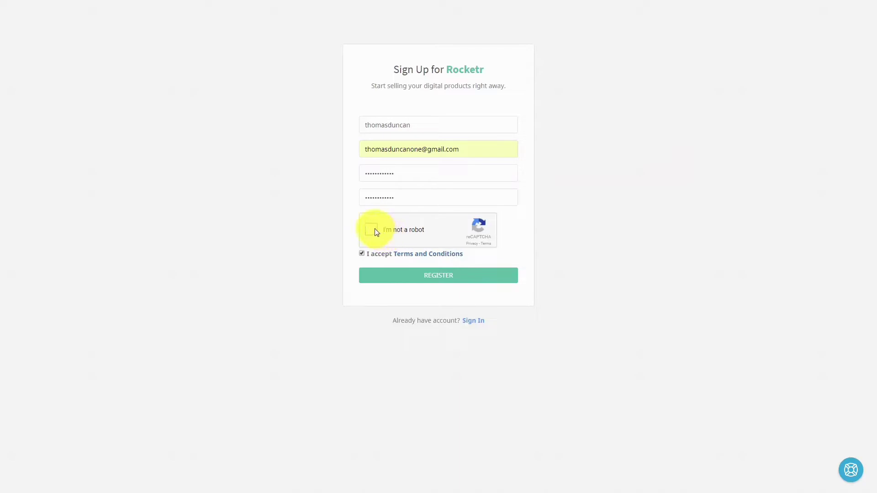
# Pass the reCAPTCHA 'I'm not a robot' check and submit the seller registration form
pyautogui.click(373, 229)
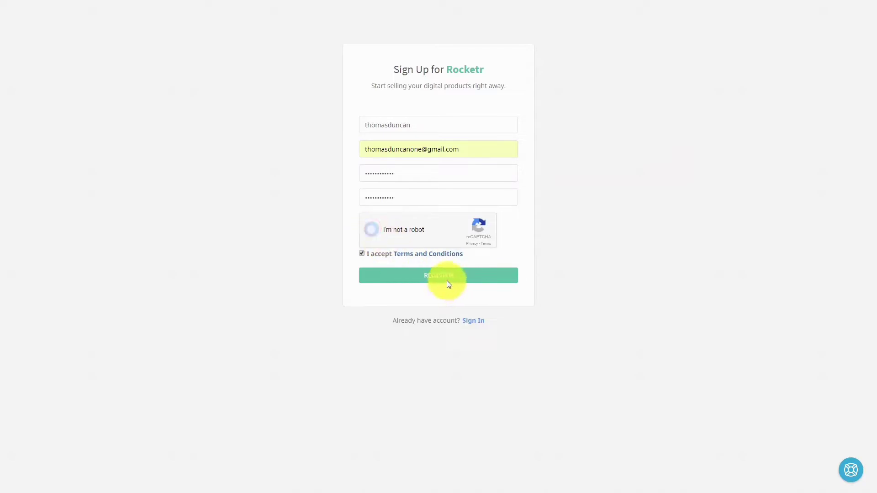
pyautogui.click(447, 282)
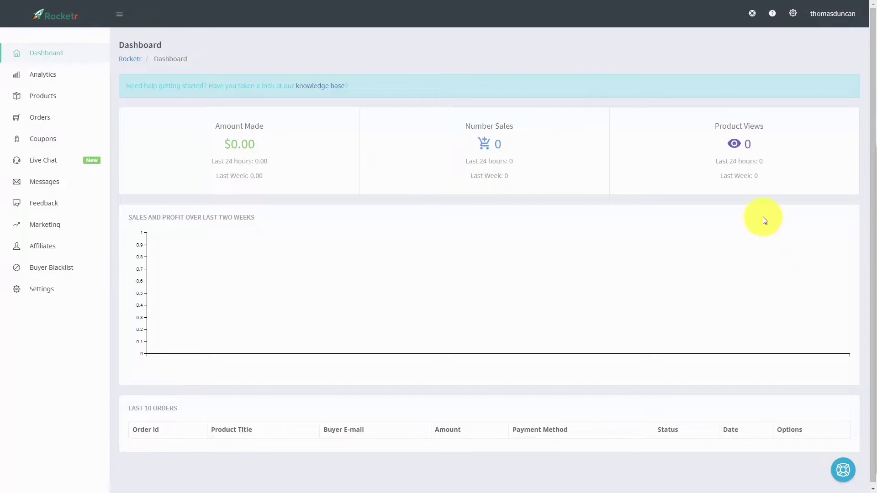
# Go to Settings > Payment Settings
pyautogui.click(793, 15)
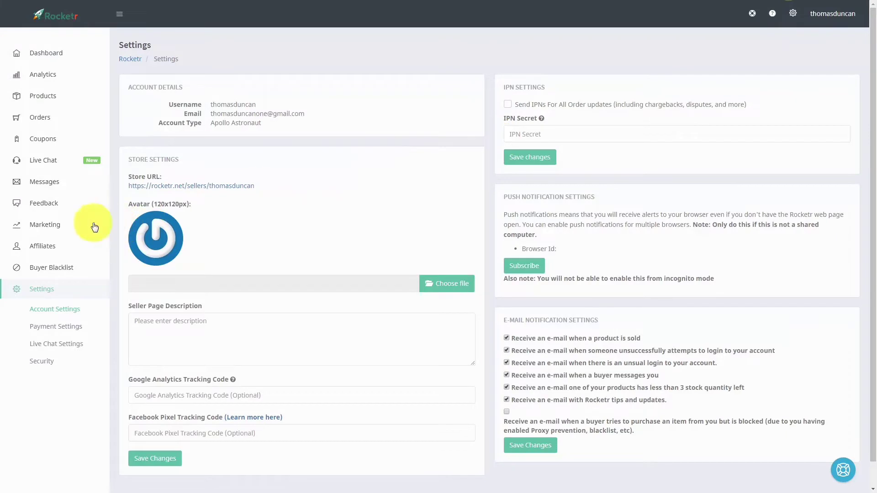
pyautogui.click(65, 329)
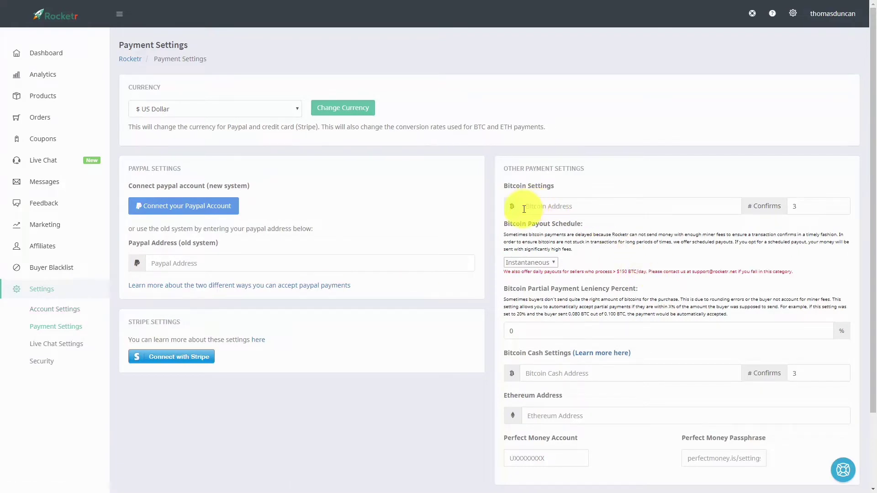
# Paste the Bitcoin wallet address and set the partial payment leniency percent to 8
pyautogui.click(585, 208)
pyautogui.write('1BumQCLthBAKx10sScrDum3s82FeR8ezvg')
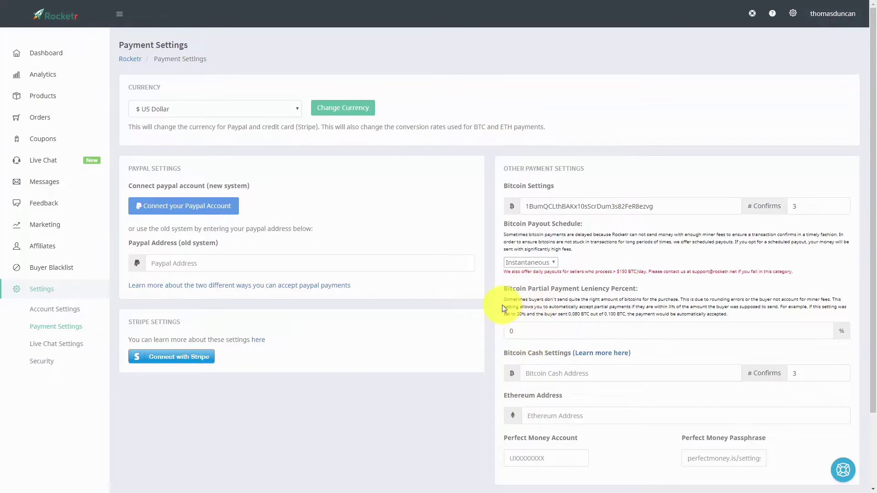
pyautogui.click(512, 331)
pyautogui.doubleClick(512, 331)
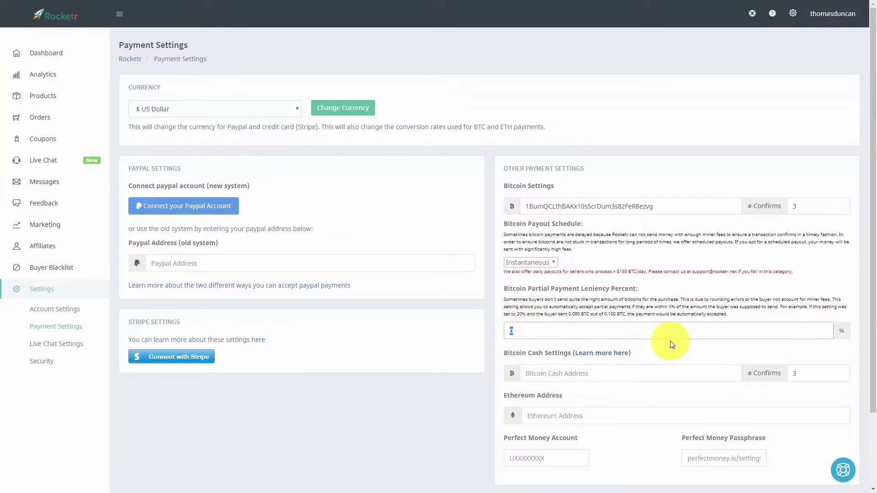
pyautogui.write('5')
pyautogui.press('BackSpace')
pyautogui.write('105')
pyautogui.press('BackSpace')
pyautogui.press('BackSpace')
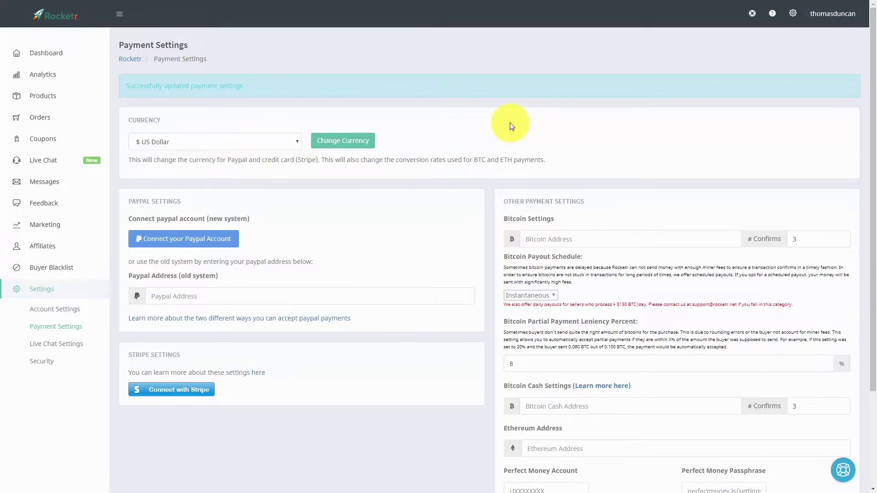
# Start a new File Download product from Products > Add A Product
pyautogui.click(42, 101)
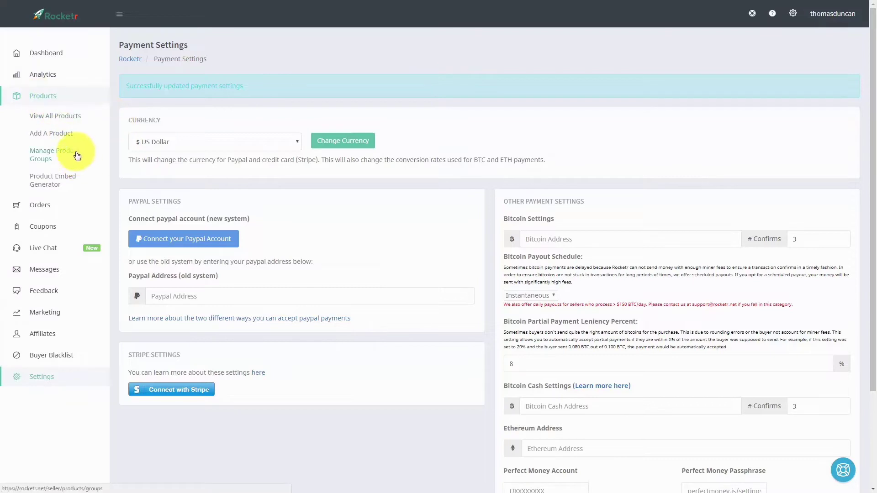
pyautogui.click(54, 137)
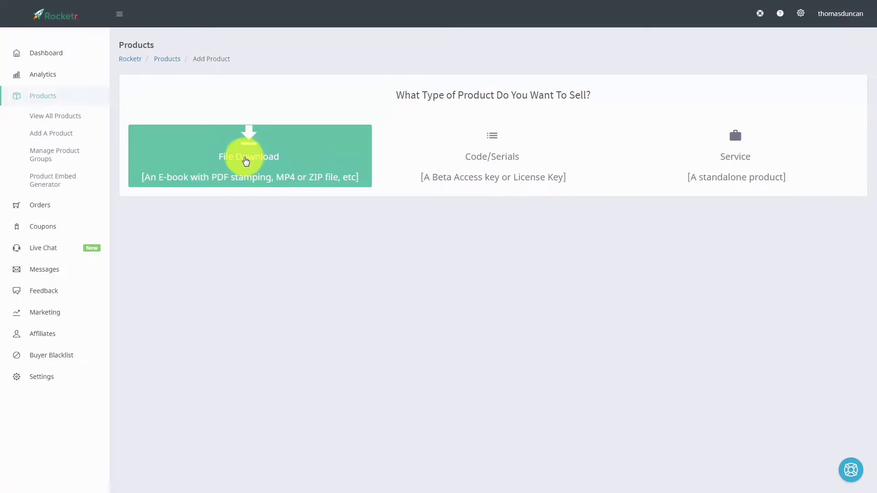
pyautogui.click(245, 161)
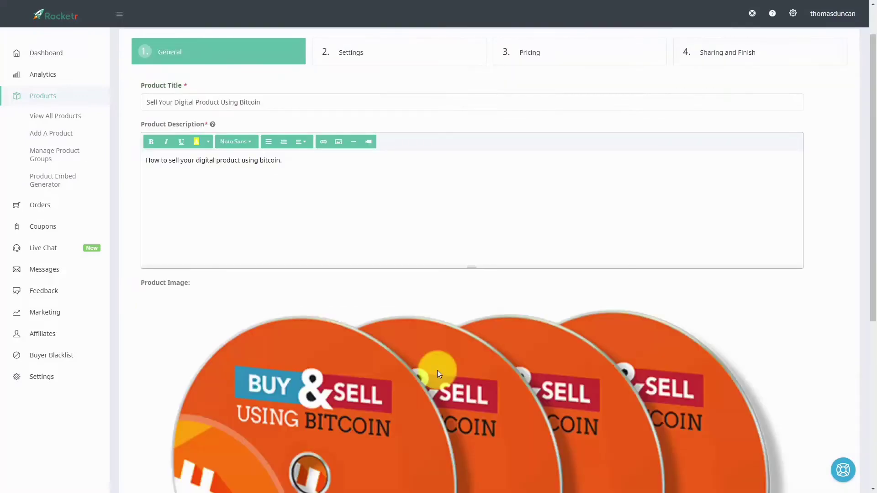
# Move the titled, illustrated product on to the Settings step
pyautogui.scroll(-6, 761, 379)
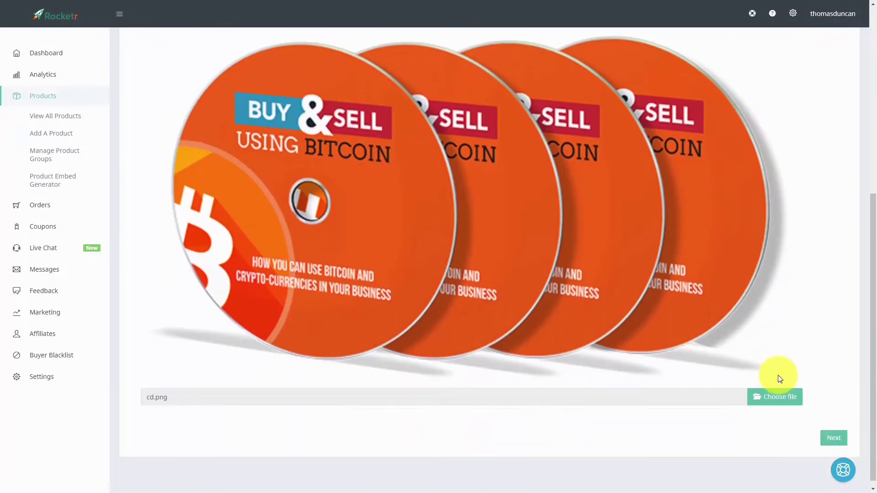
pyautogui.click(833, 440)
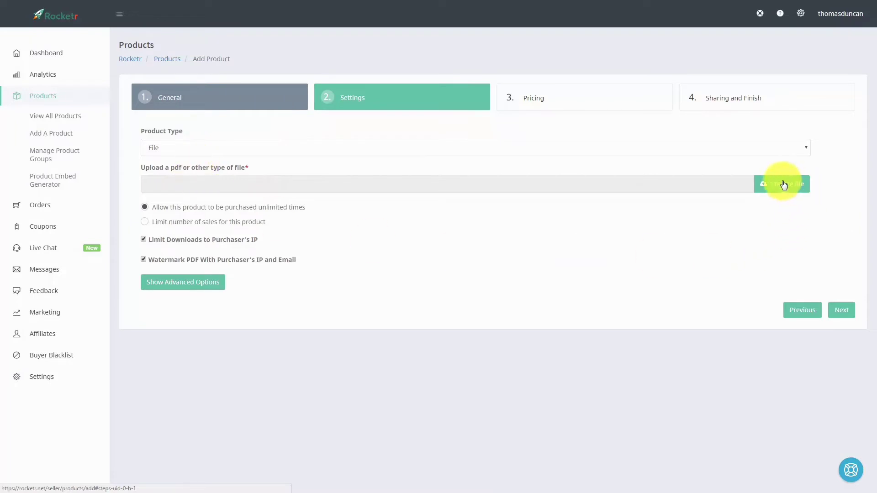
pyautogui.moveTo(781, 182); pyautogui.dragTo(256, 203)
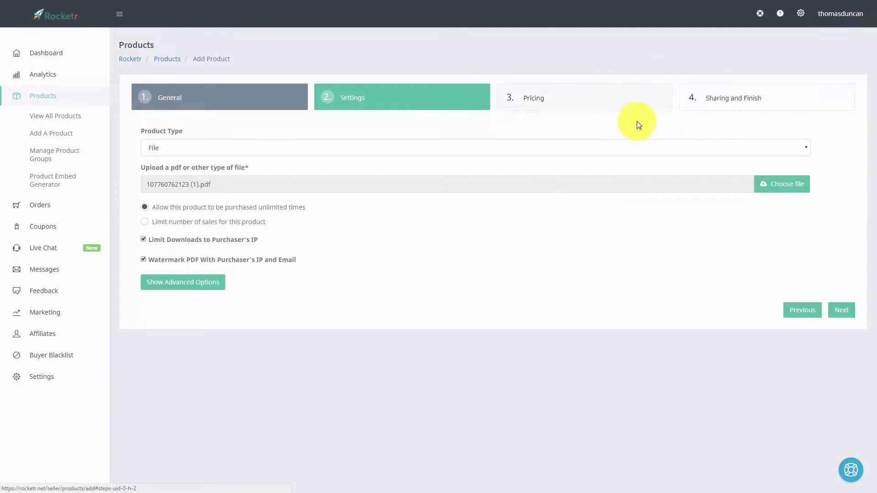
pyautogui.press('F11')
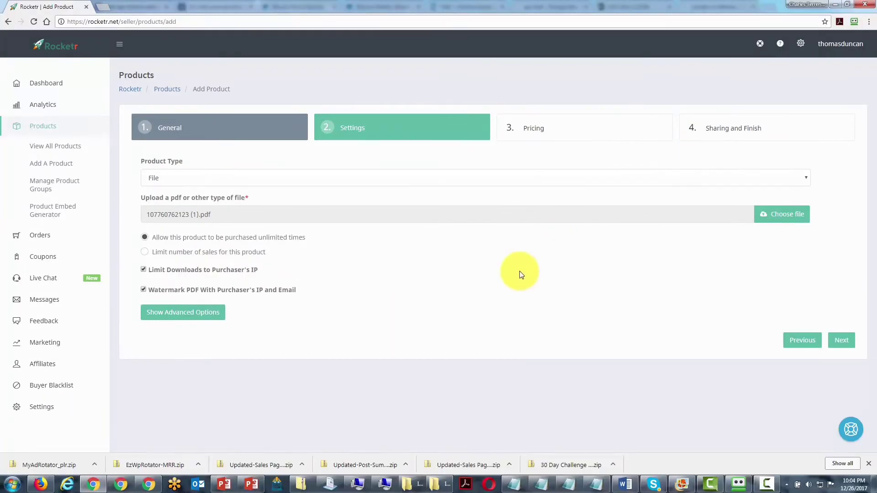
pyautogui.click(835, 342)
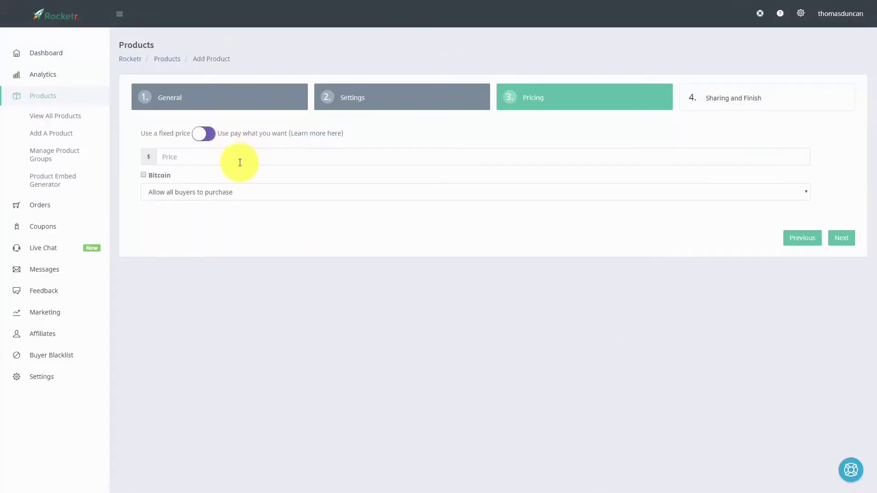
# Give the product a fixed price of $27 and accept Bitcoin payments
pyautogui.click(208, 135)
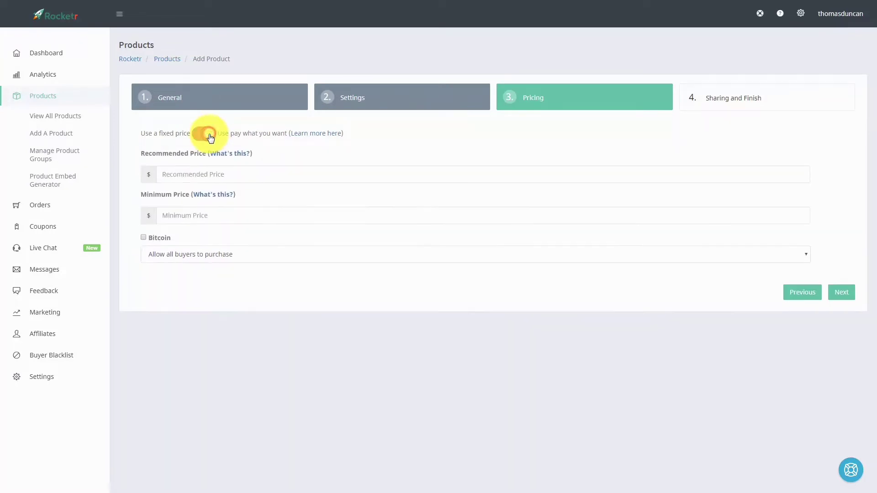
pyautogui.click(204, 134)
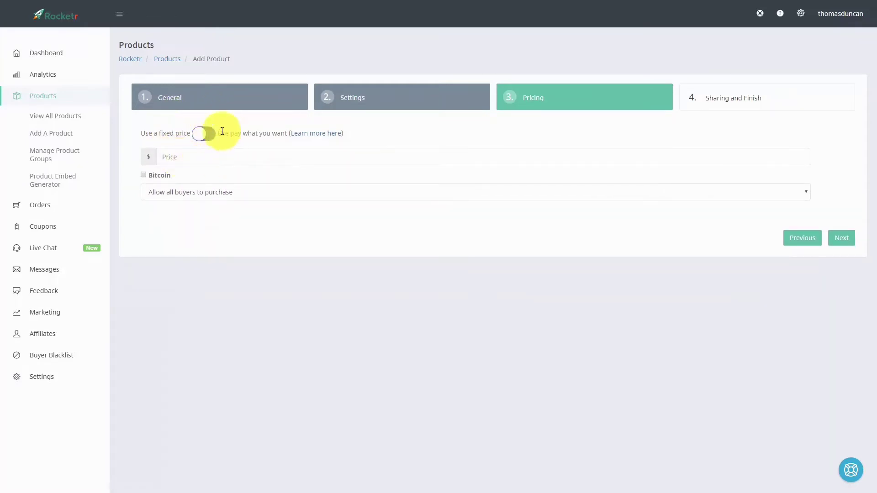
pyautogui.click(165, 157)
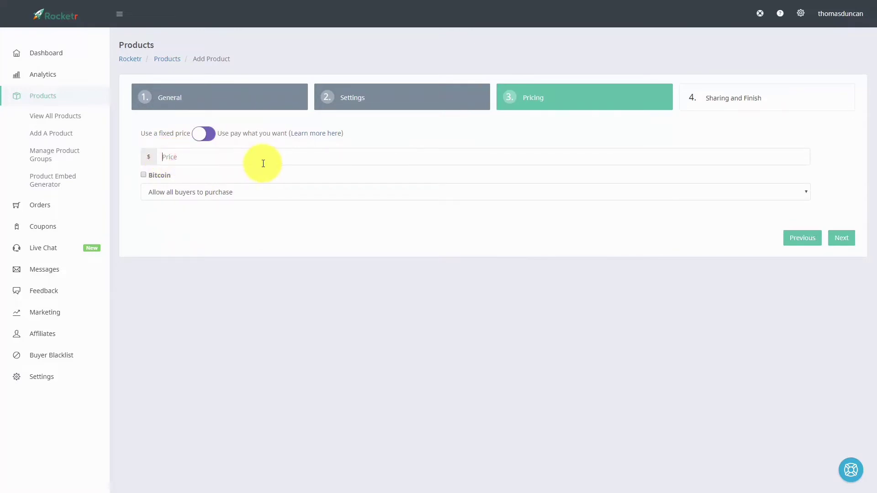
pyautogui.write('27')
pyautogui.click(144, 176)
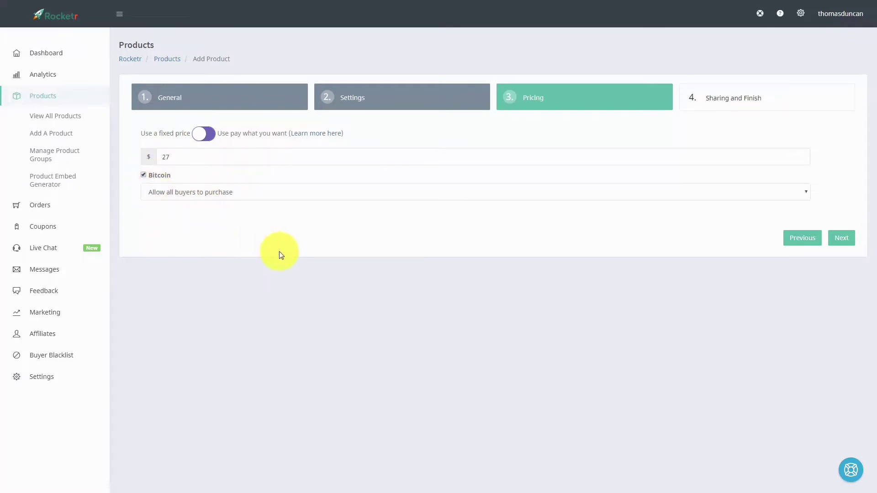
# Block global-blacklisted and proxy/VPN buyers from Bitcoin purchases, then go to Sharing and Finish
pyautogui.click(805, 192)
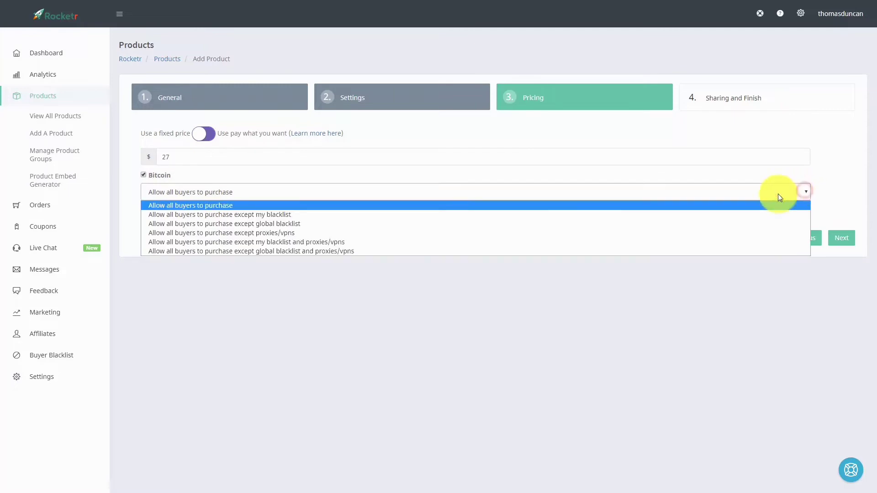
pyautogui.click(268, 252)
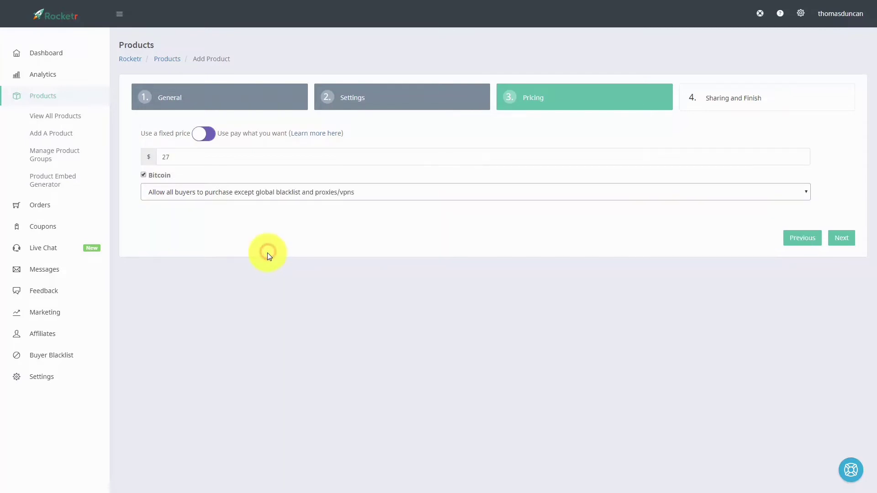
pyautogui.click(842, 239)
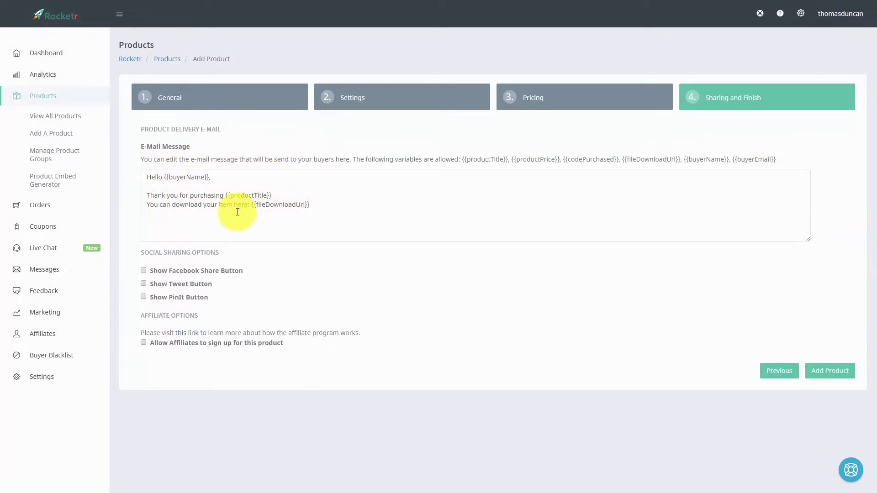
pyautogui.click(285, 194)
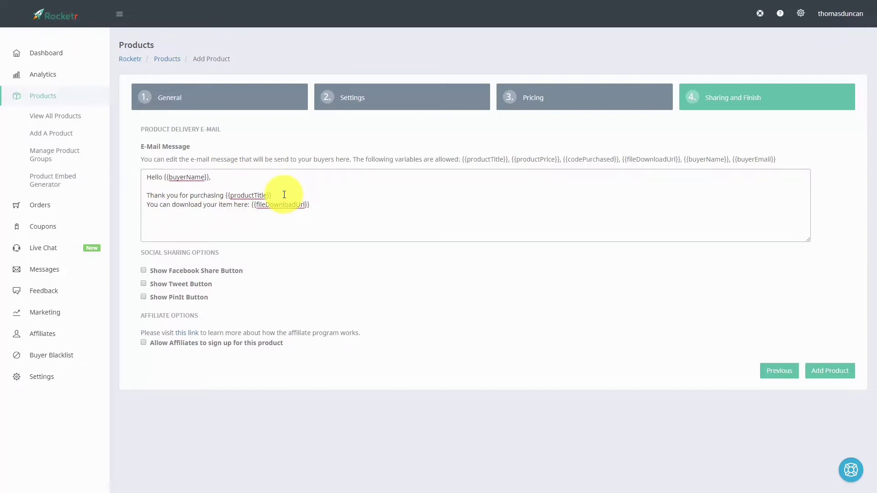
pyautogui.press('Return')
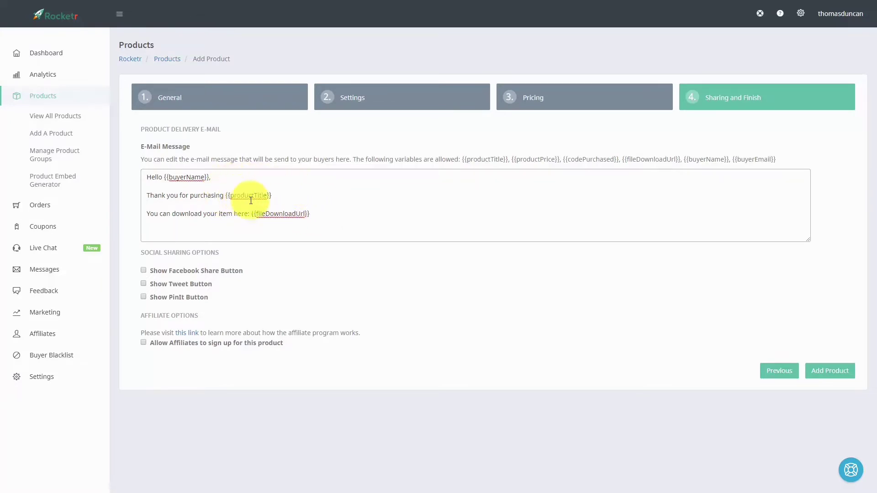
pyautogui.click(327, 213)
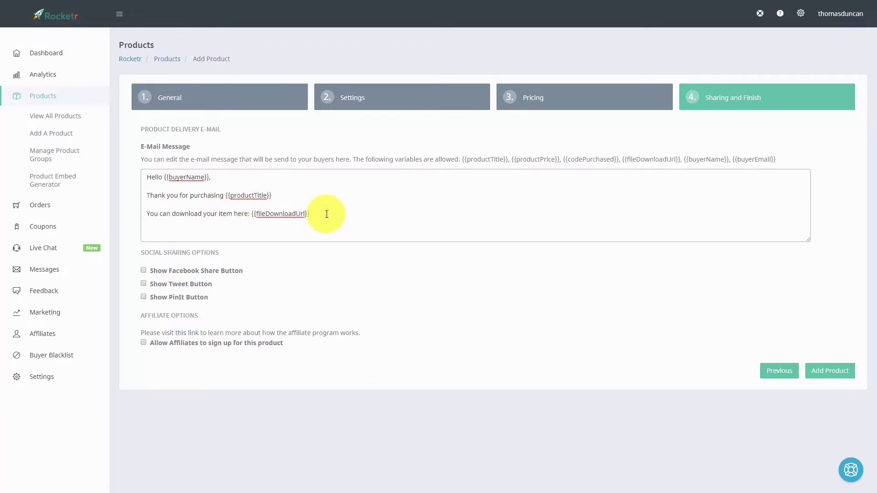
pyautogui.press('Return')
pyautogui.press('Return')
pyautogui.write('http://google.com/deliver-my-product')
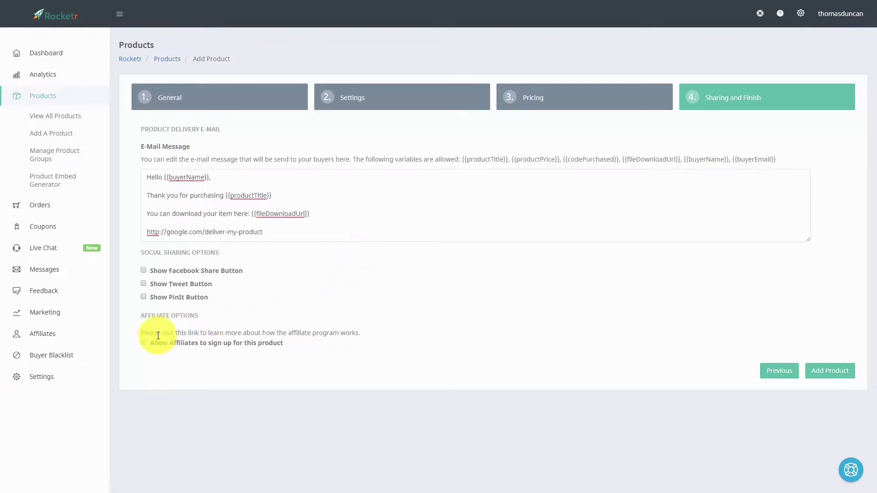
# Allow affiliates at 50% commission and add the product
pyautogui.click(144, 343)
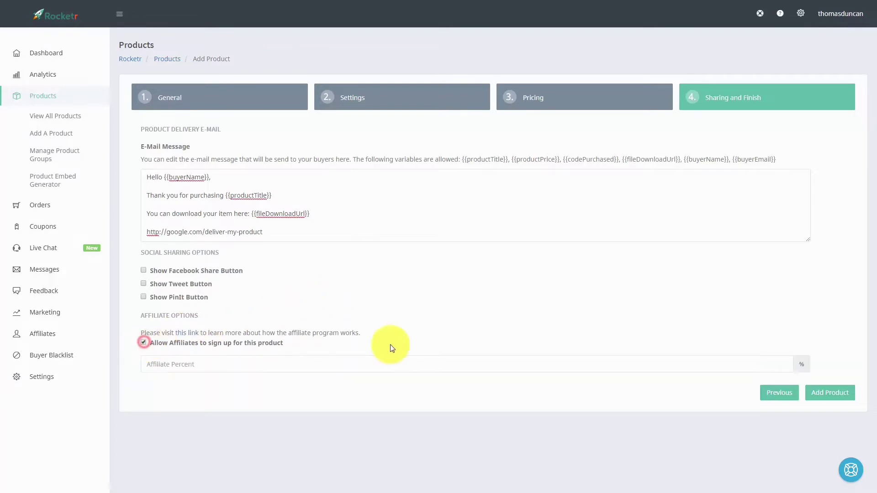
pyautogui.click(178, 359)
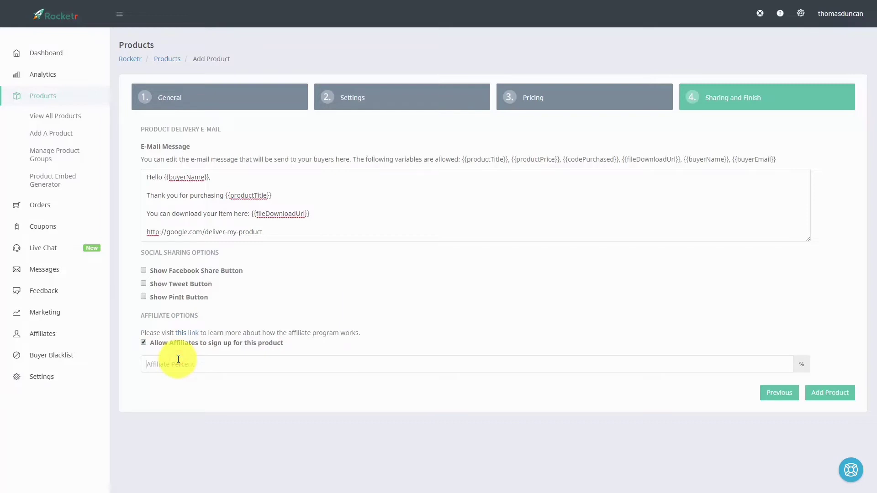
pyautogui.write('50')
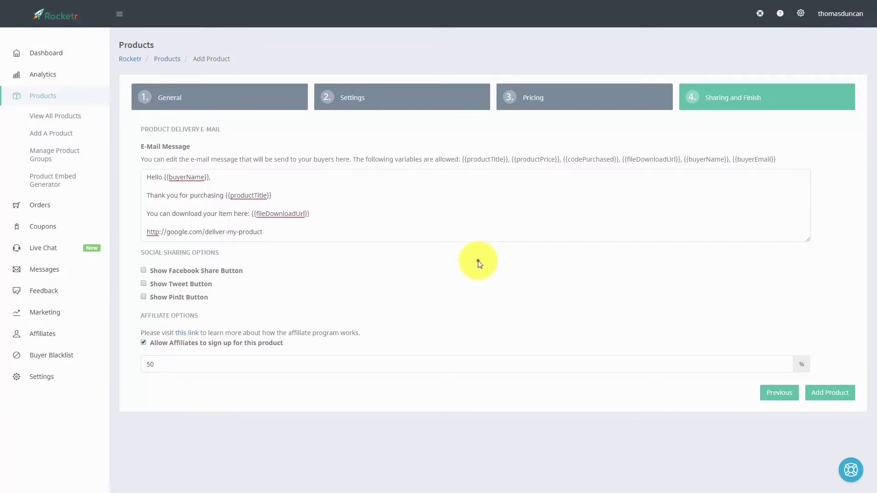
pyautogui.click(816, 398)
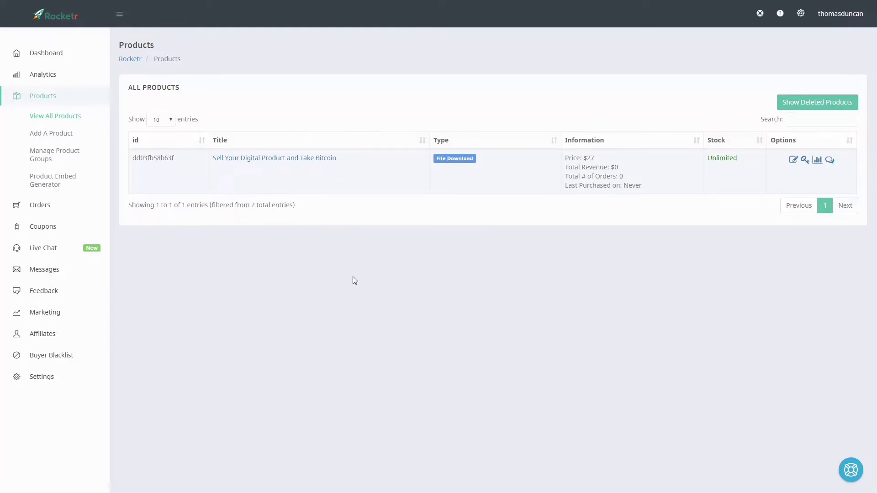
# Generate embed code for 'Sell Your Digital Product and Take Bitcoin' with button text 'Download Now'
pyautogui.click(58, 179)
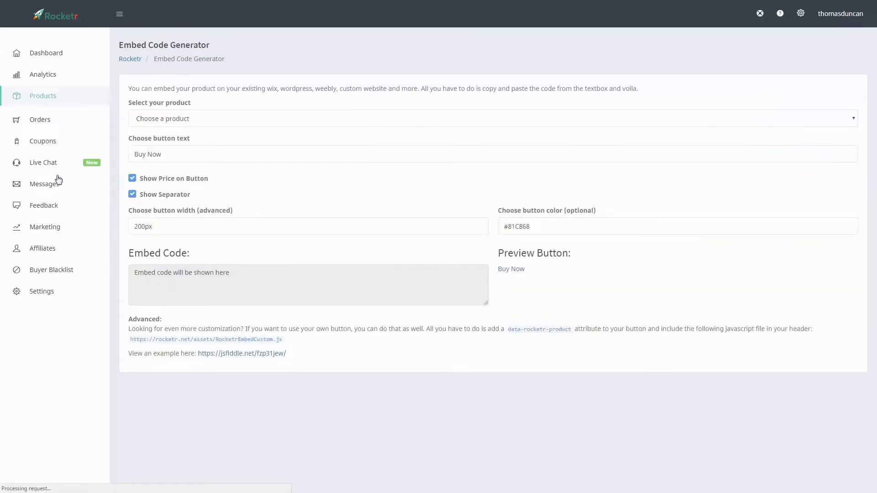
pyautogui.click(579, 122)
pyautogui.click(457, 141)
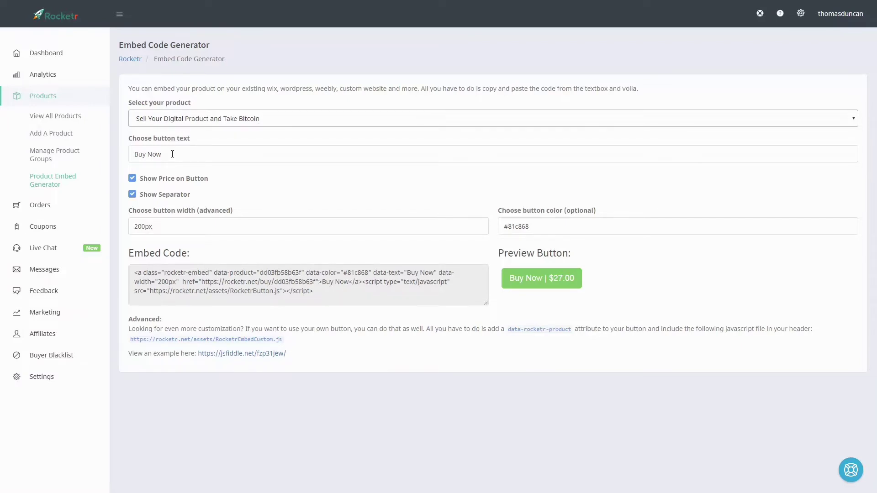
pyautogui.tripleClick(172, 154)
pyautogui.write('Download Now')
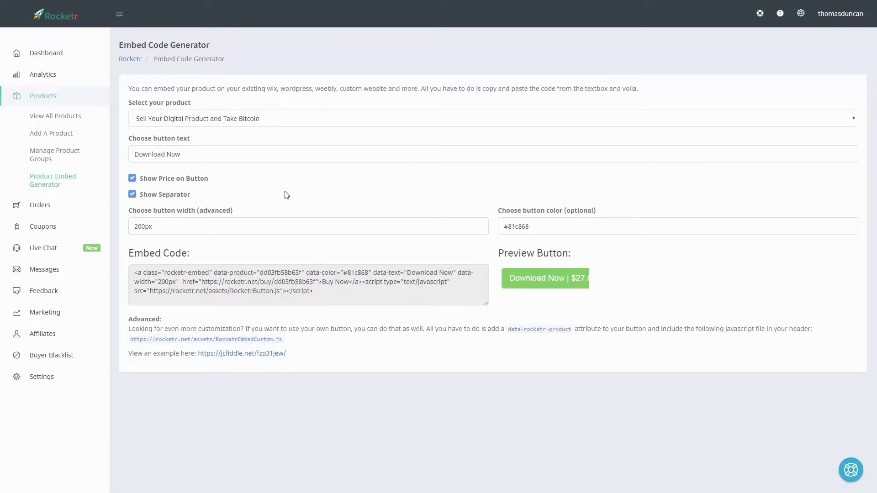
# Set the button colour to #a7b03f and its width to 600px
pyautogui.click(535, 226)
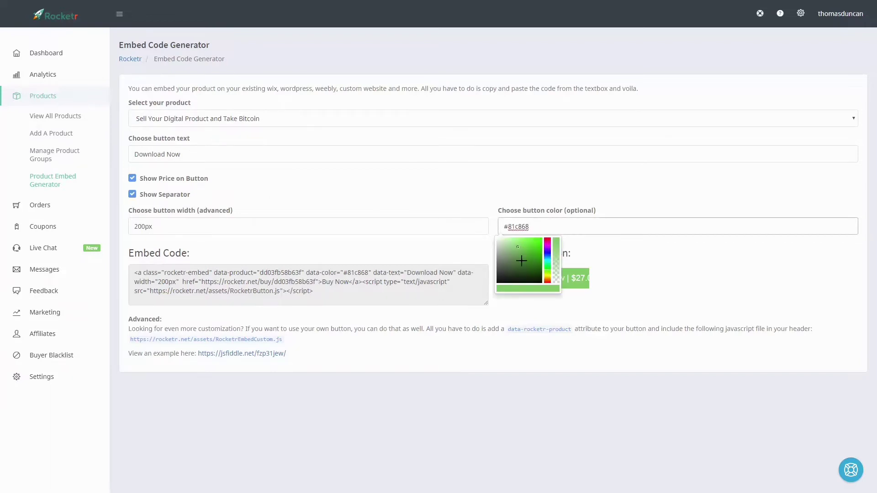
pyautogui.moveTo(550, 242); pyautogui.dragTo(547, 260)
pyautogui.click(426, 242)
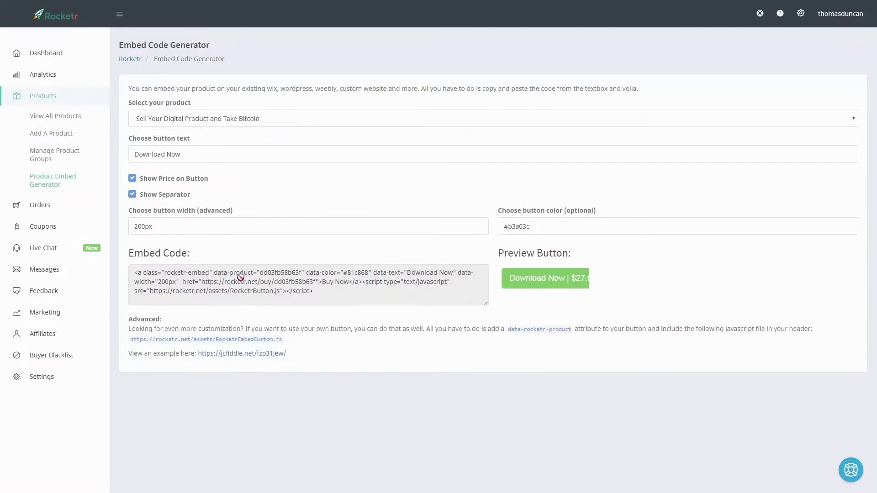
pyautogui.click(137, 227)
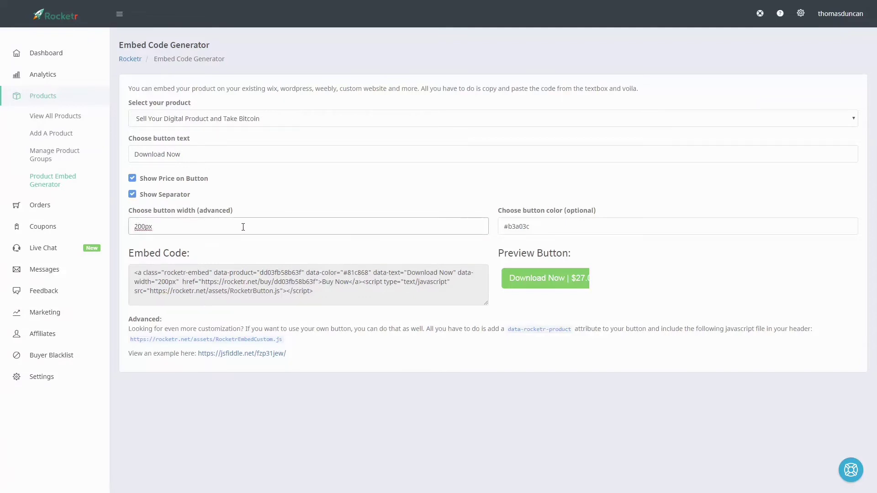
pyautogui.press('BackSpace')
pyautogui.write('5')
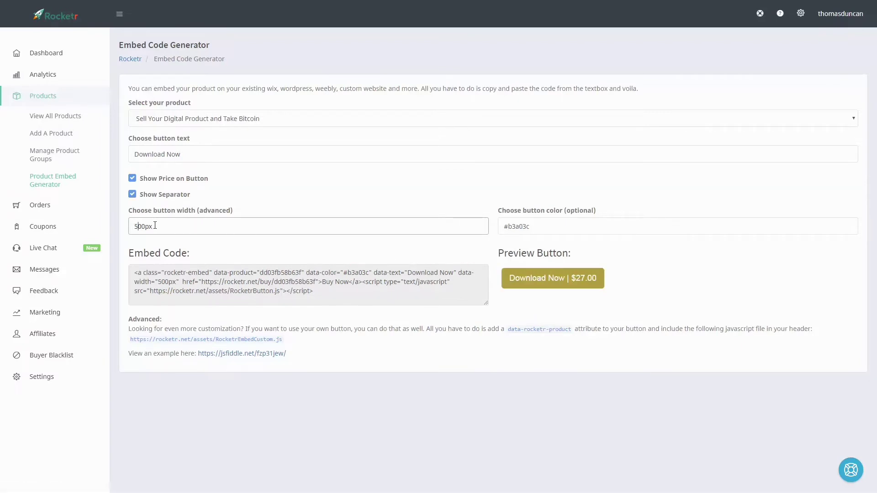
pyautogui.press('Left')
pyautogui.press('Left')
pyautogui.press('Left')
pyautogui.press('Left')
pyautogui.press('BackSpace')
pyautogui.write('6')
pyautogui.moveTo(494, 247); pyautogui.dragTo(599, 244)
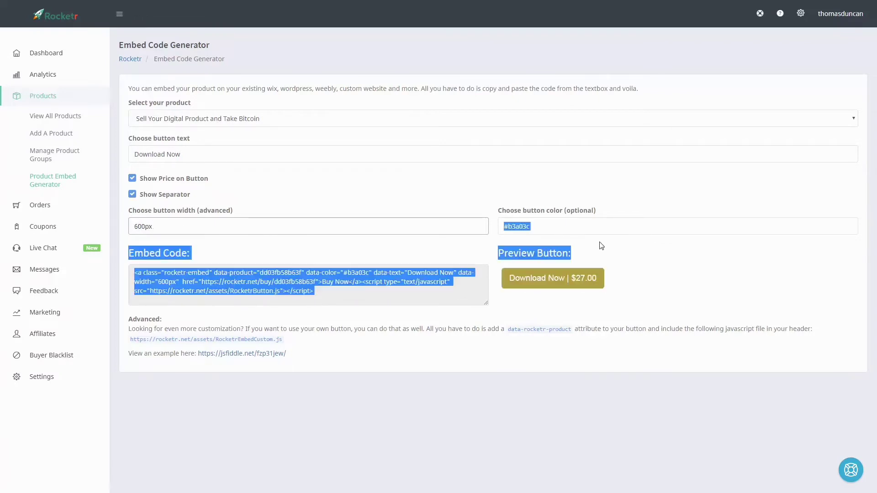
pyautogui.click(425, 282)
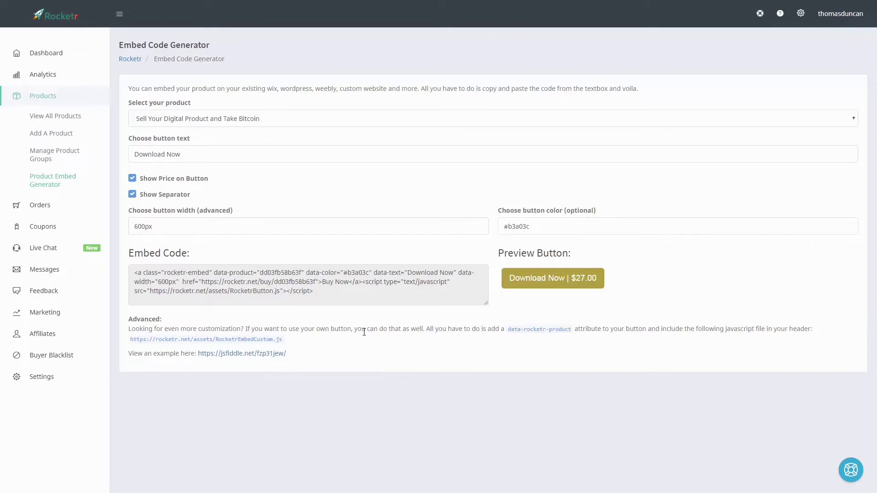
pyautogui.click(563, 399)
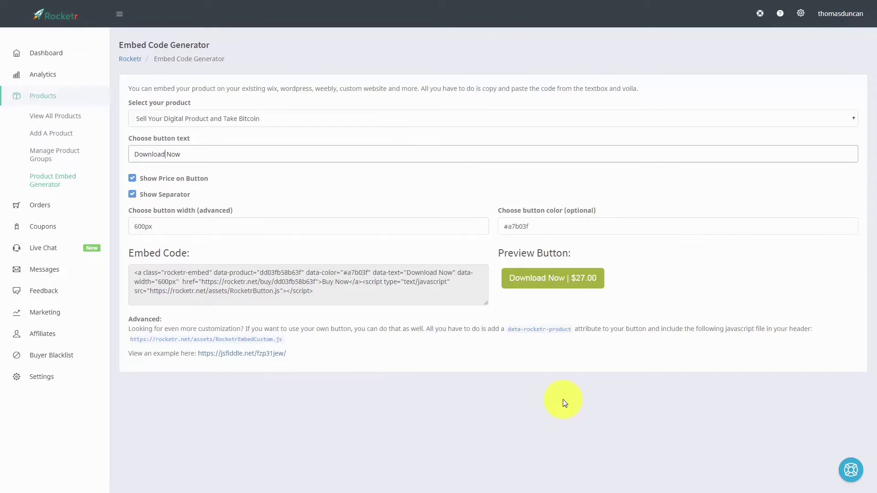
# Select and copy the full Rocketr embed code from its code box
pyautogui.click(133, 273)
pyautogui.moveTo(133, 272); pyautogui.dragTo(317, 288)
pyautogui.hotkey('ctrl', 'c')
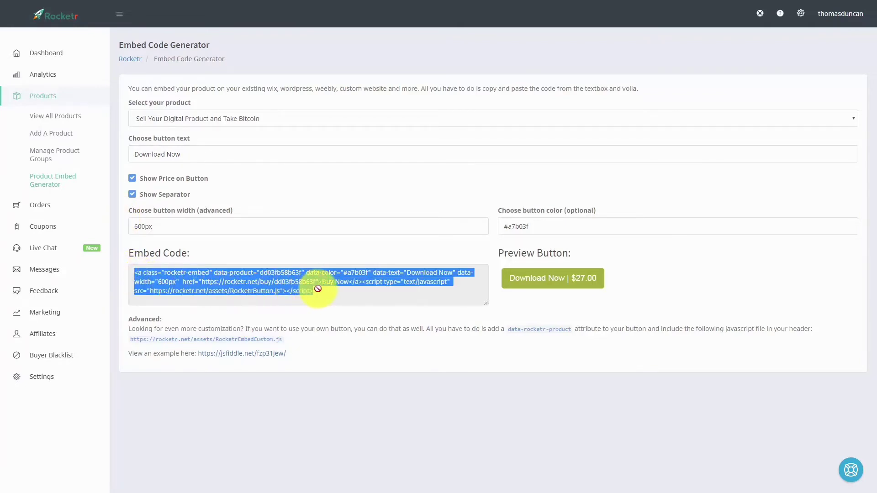
pyautogui.rightClick(257, 280)
pyautogui.click(272, 288)
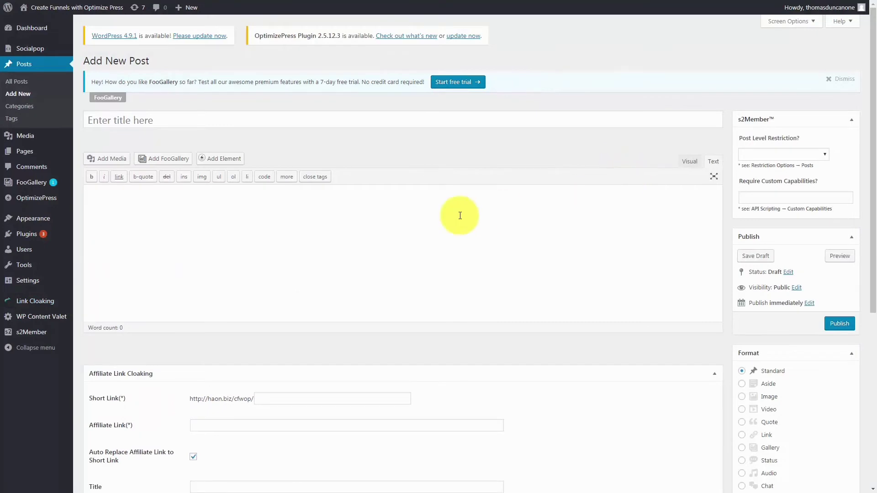
# In the Text view, paste the embed code inside center tags, closing with </center>, and publish the post
pyautogui.click(689, 160)
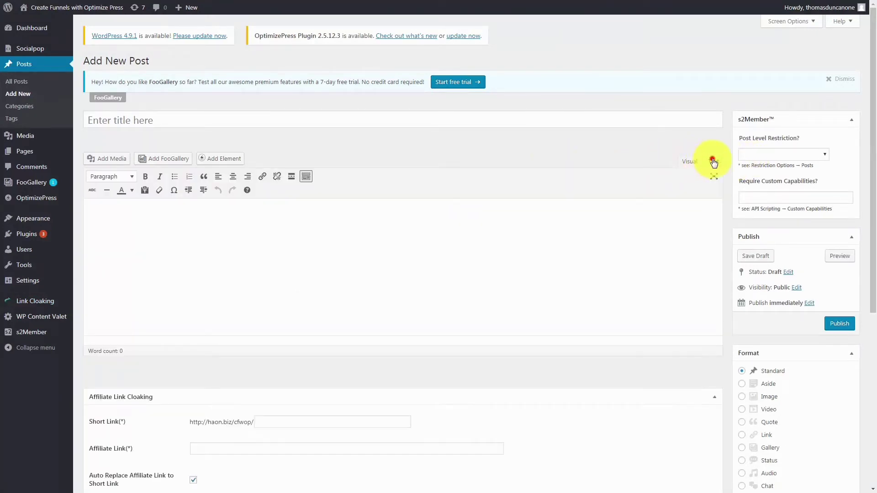
pyautogui.click(713, 161)
pyautogui.click(268, 198)
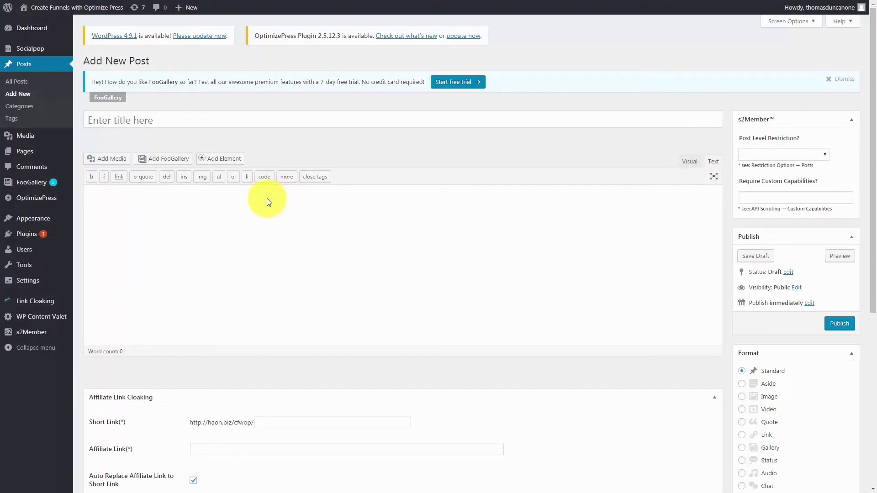
pyautogui.write('<center>')
pyautogui.write('<a class="rocketr-embed" data-product="dd03fb58b63f" data-color="#a7b03f" data-text="Download Now" data-width="600px"  href="https://rocketr.net/buy/dd03fb58b63f">Buy Now</a><script type="text/javascript" src="https://rocketr.net/assets/rocketrButton.js"></script>')
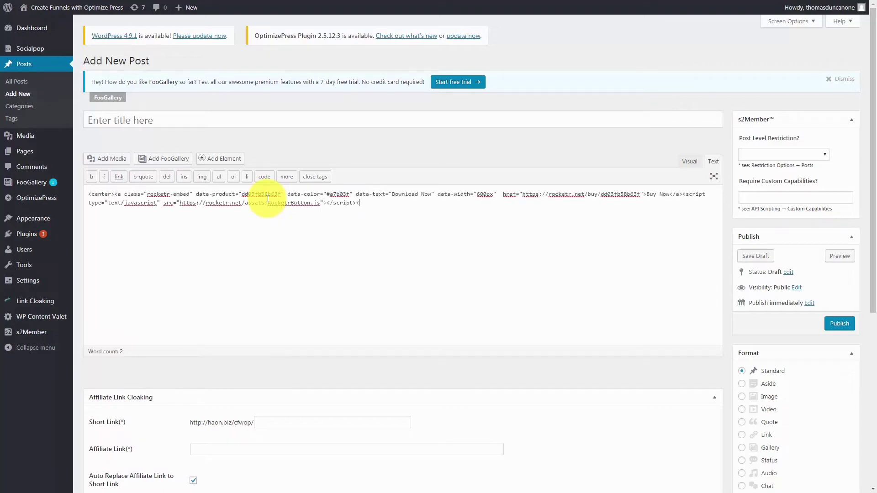
pyautogui.write('</center>')
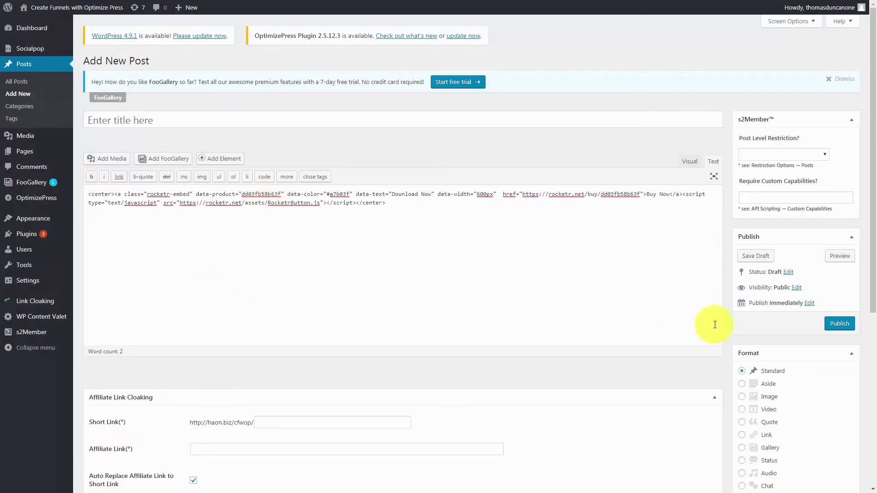
pyautogui.click(839, 323)
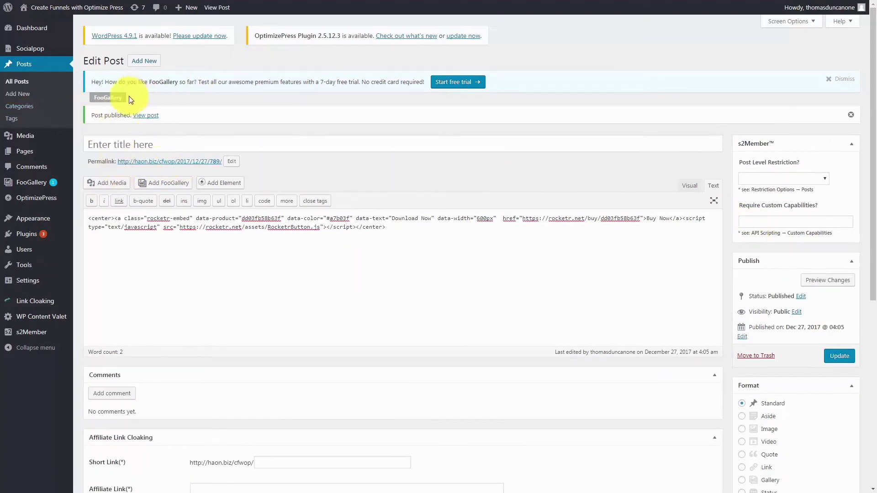
# View the published post and test its Download Now | $27.00 button to bring up the checkout popup
pyautogui.click(142, 118)
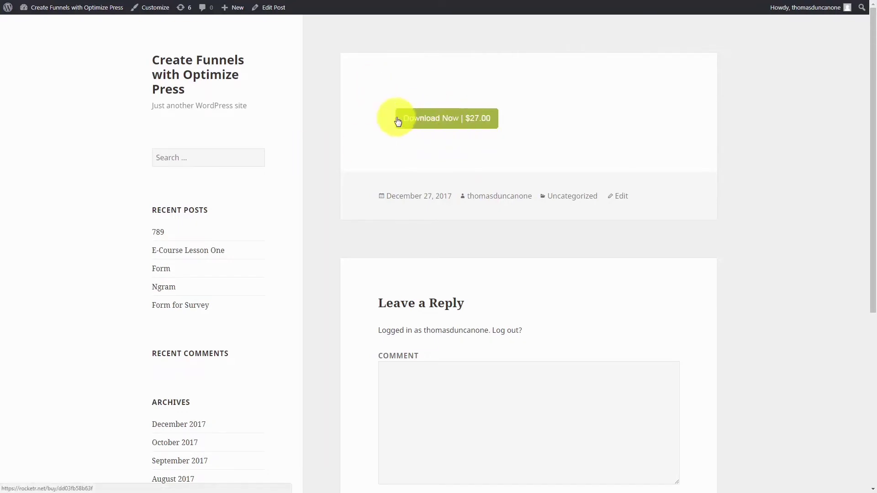
pyautogui.click(431, 121)
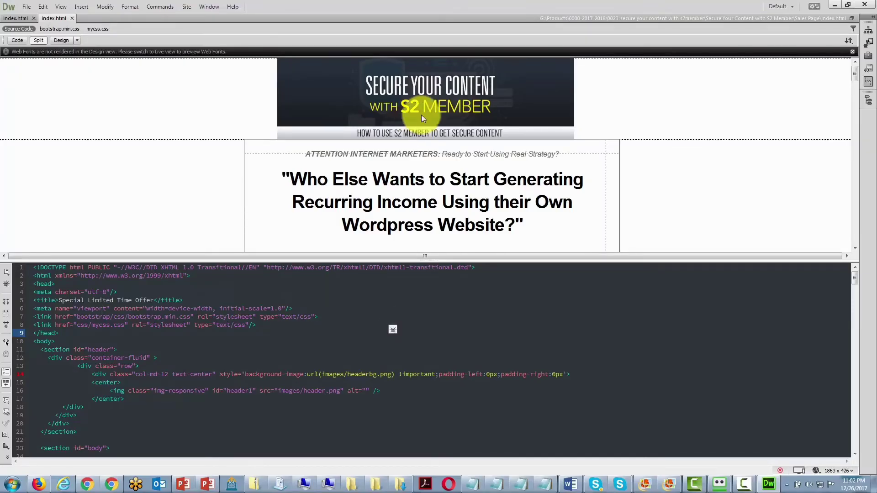
# Replace the Add To Cart img tag on line 261 with the Rocketr embed code and refresh the preview
pyautogui.click(408, 183)
pyautogui.scroll(-8, 408, 182)
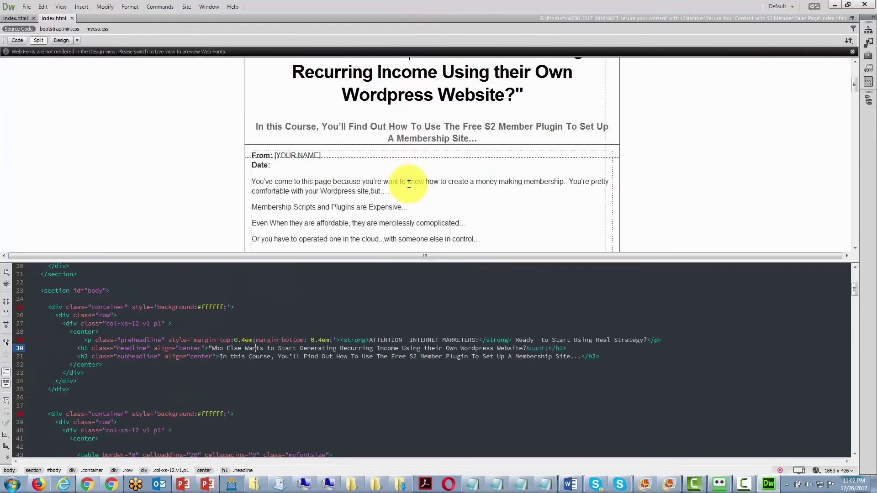
pyautogui.moveTo(851, 92); pyautogui.dragTo(853, 226)
pyautogui.click(423, 194)
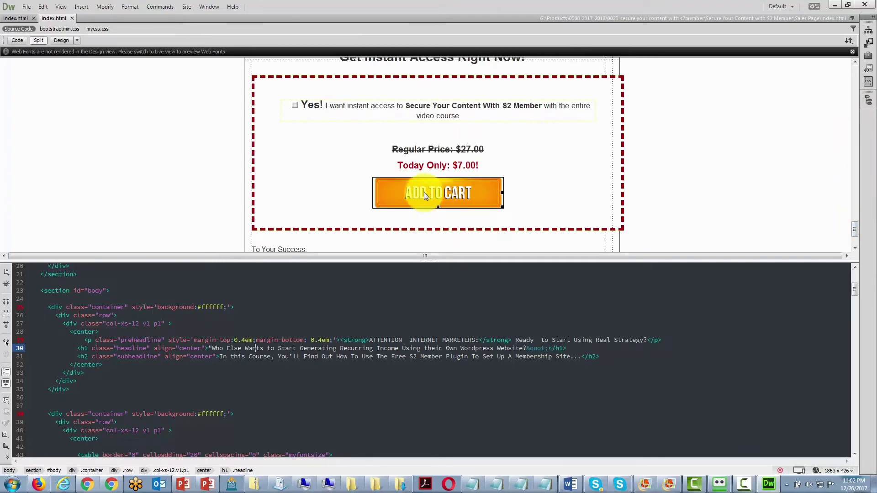
pyautogui.click(423, 194)
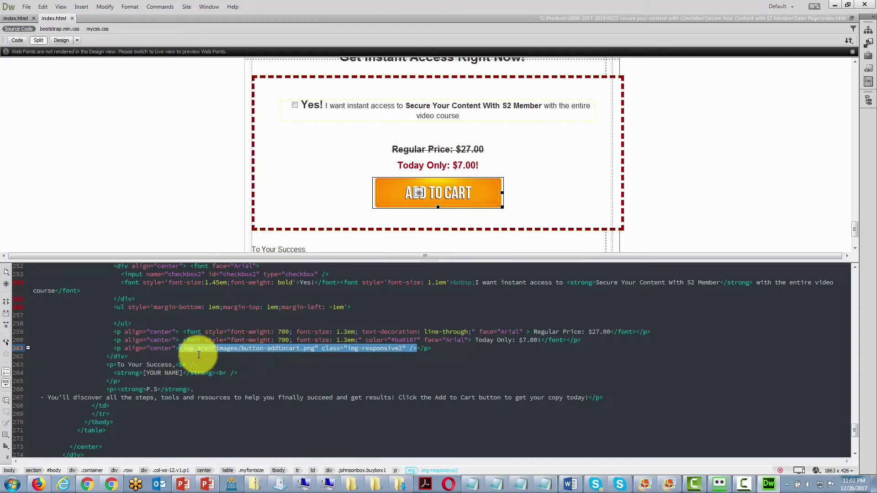
pyautogui.click(183, 349)
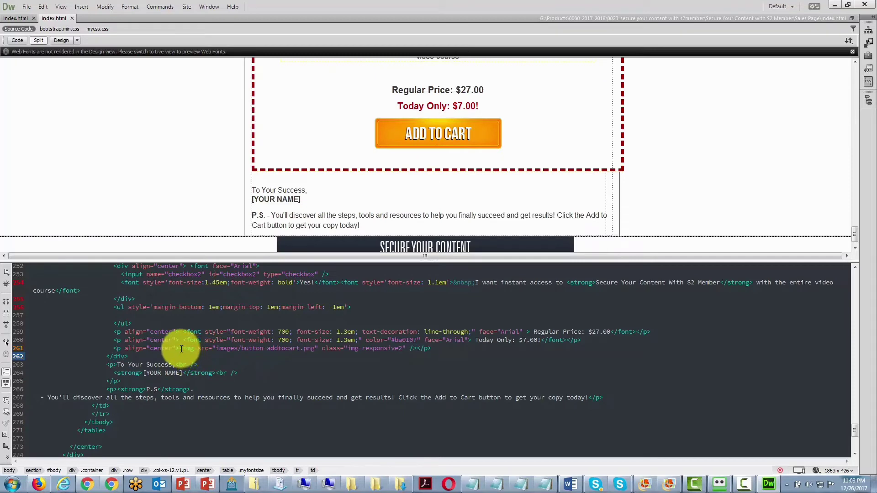
pyautogui.moveTo(183, 349); pyautogui.dragTo(415, 349)
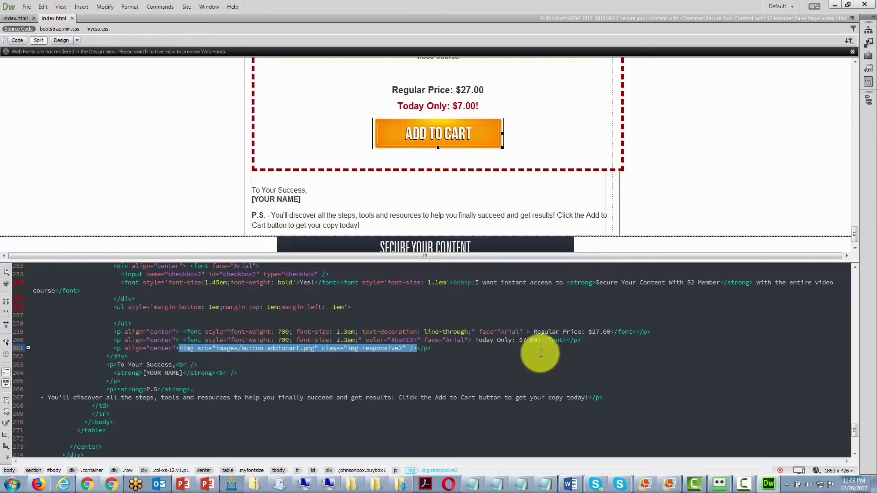
pyautogui.hotkey('ctrl', 'v')
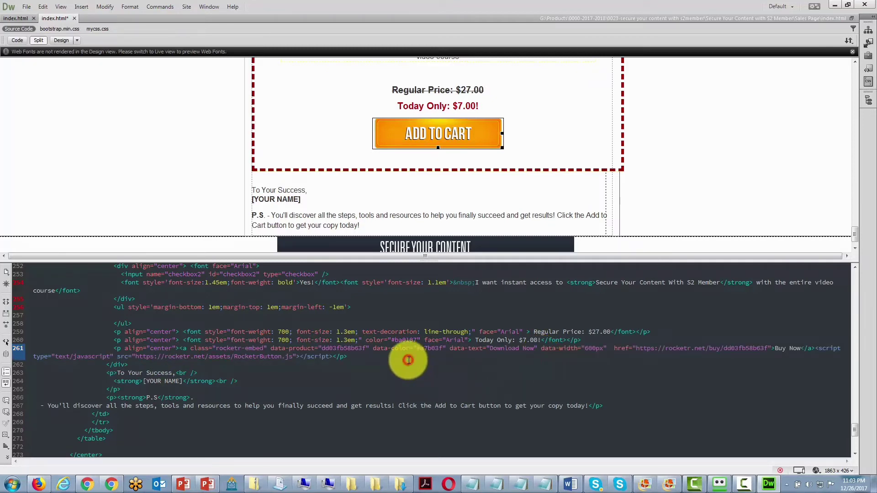
pyautogui.click(518, 128)
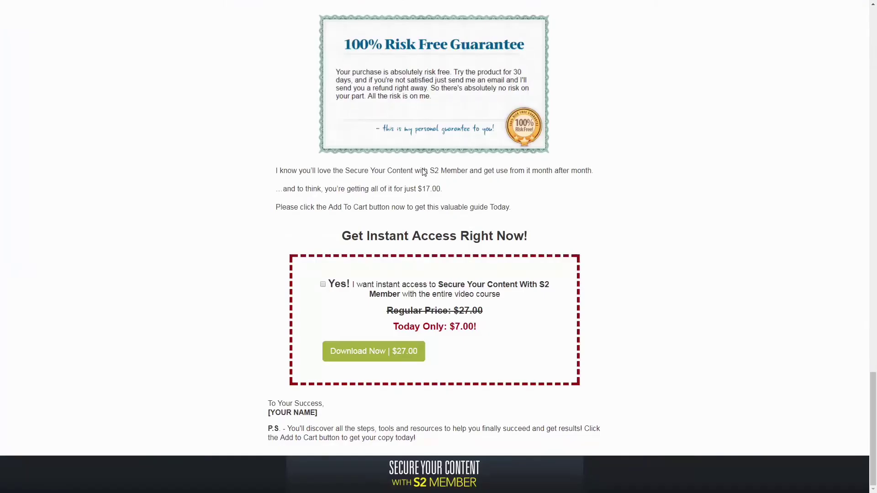
# In the Firefox preview, open the $27.00 checkout from Download Now and continue to the Bitcoin payment option
pyautogui.click(369, 351)
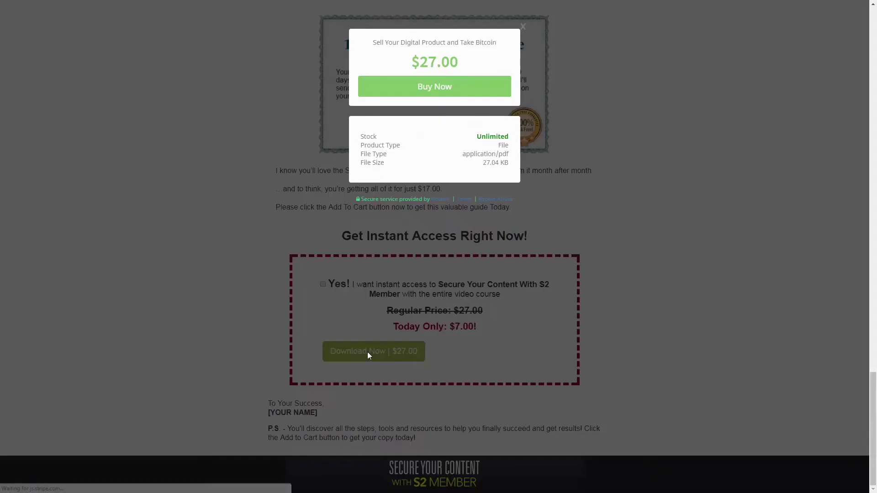
pyautogui.click(434, 89)
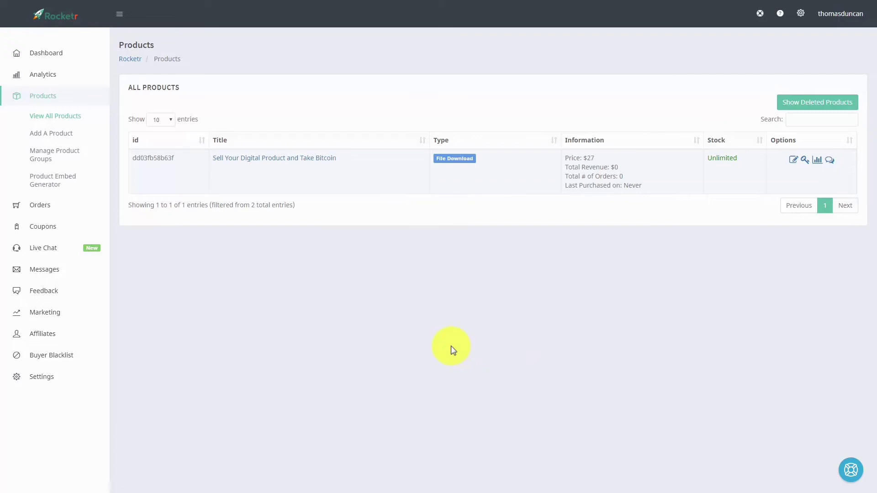
# Copy the buy link address of Sell Your Digital Product and Take Bitcoin from the All Products list
pyautogui.click(50, 117)
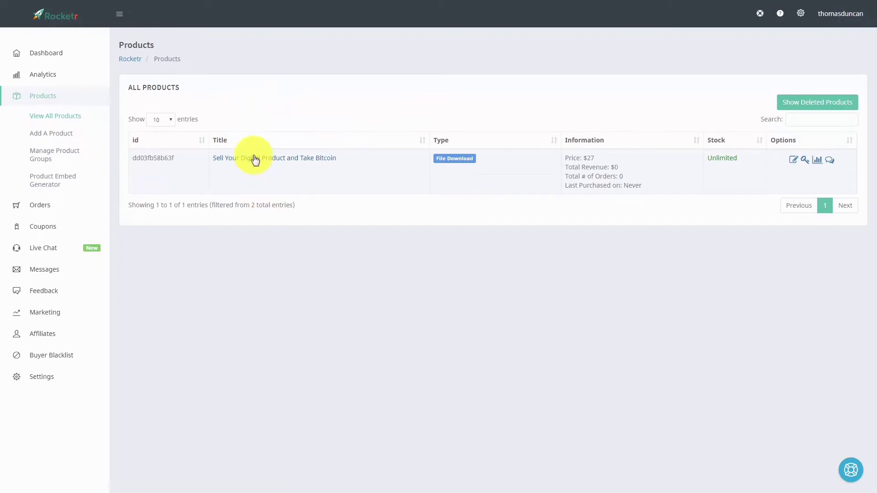
pyautogui.rightClick(254, 162)
pyautogui.click(283, 164)
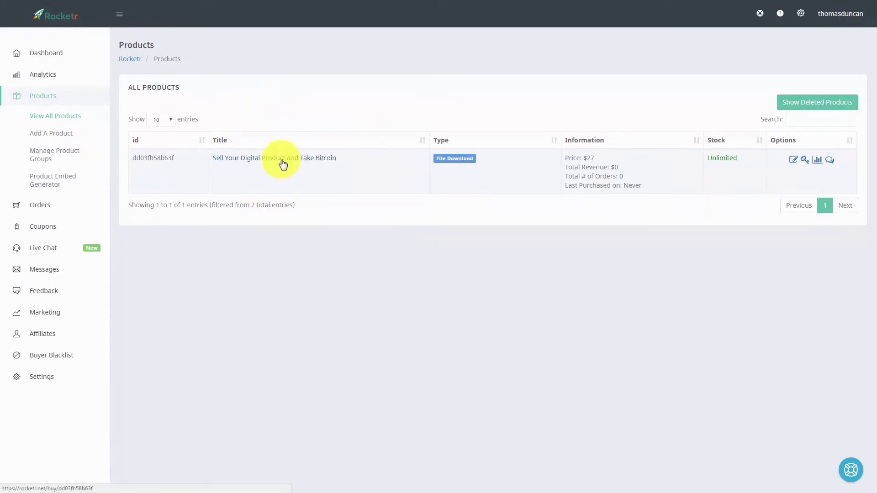
pyautogui.rightClick(283, 164)
pyautogui.click(307, 213)
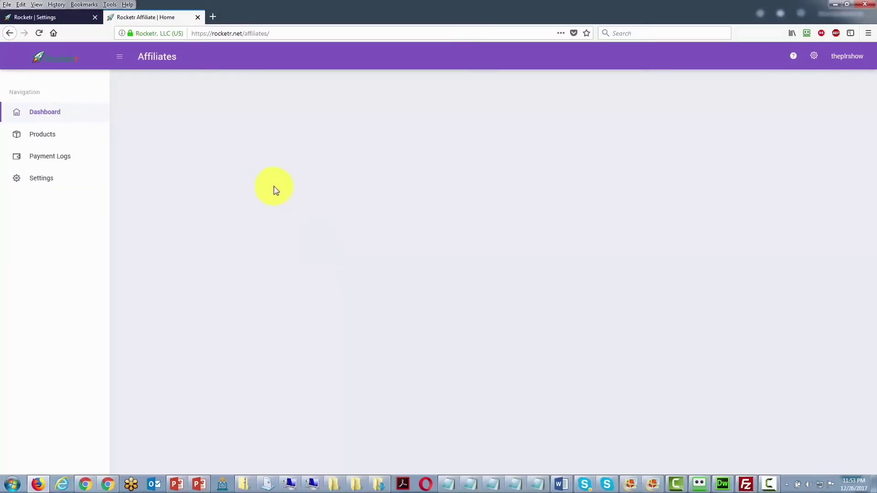
# Paste the product's buy URL into the Affiliates Product ID field and register as an affiliate
pyautogui.click(48, 139)
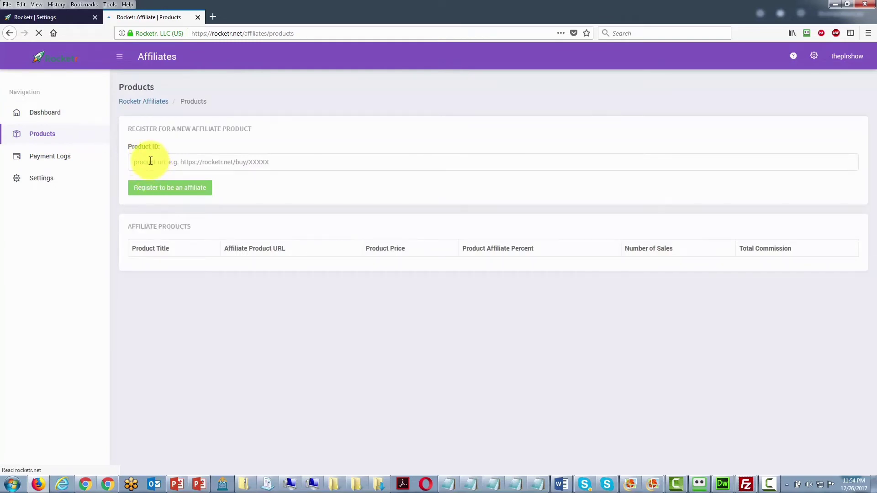
pyautogui.click(150, 160)
pyautogui.rightClick(150, 161)
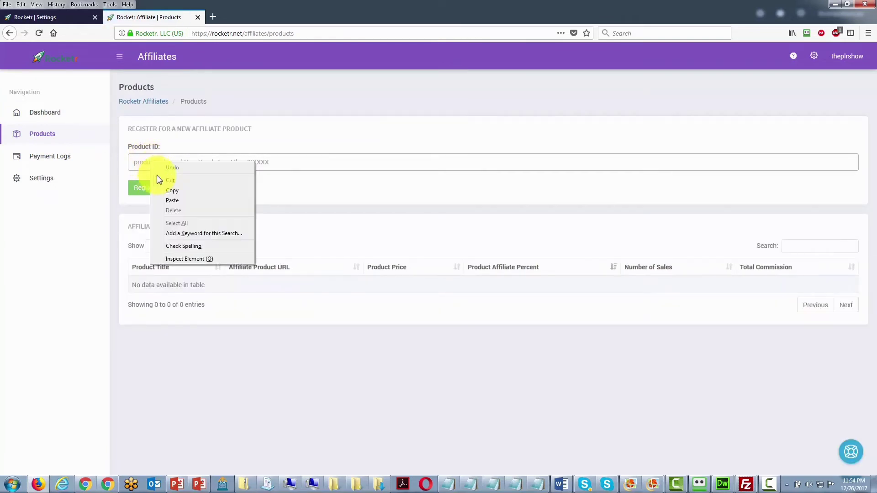
pyautogui.click(170, 197)
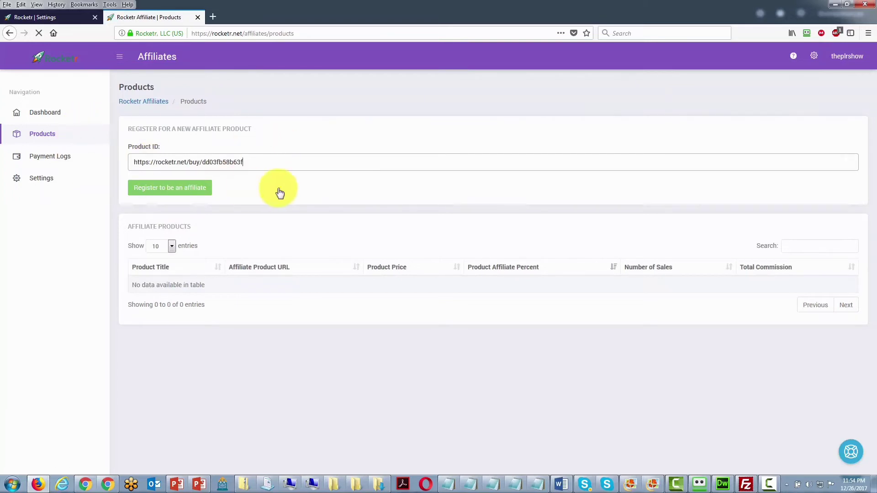
pyautogui.click(168, 191)
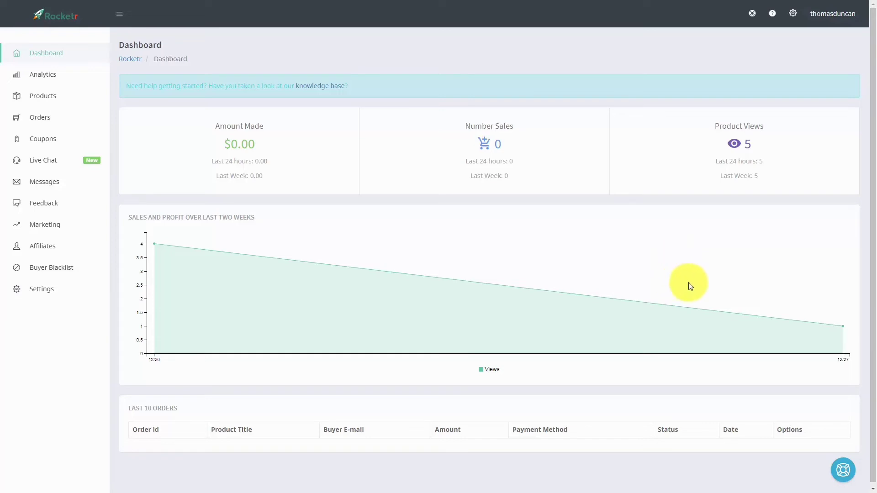
# Expand the Coupons submenu in the seller dashboard sidebar
pyautogui.click(44, 139)
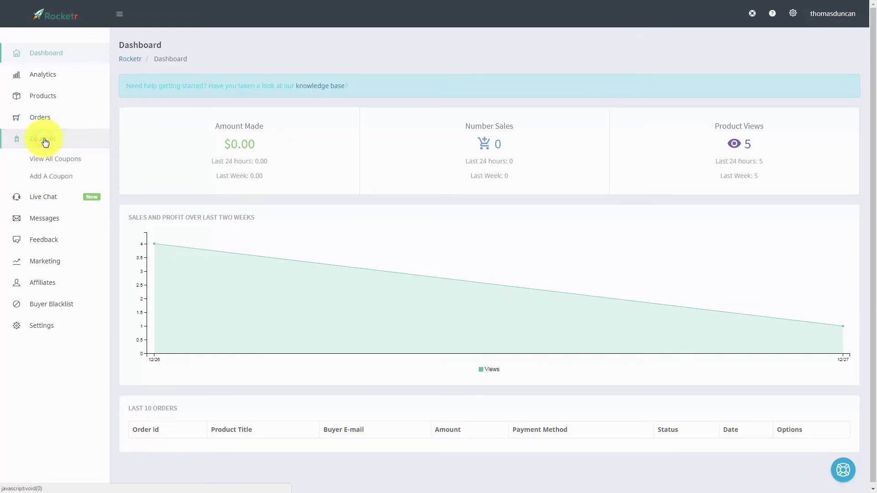
# Start a new coupon limited to Sell Your Digital Product and Take Bitcoin, with Bitcoin payments only
pyautogui.click(48, 179)
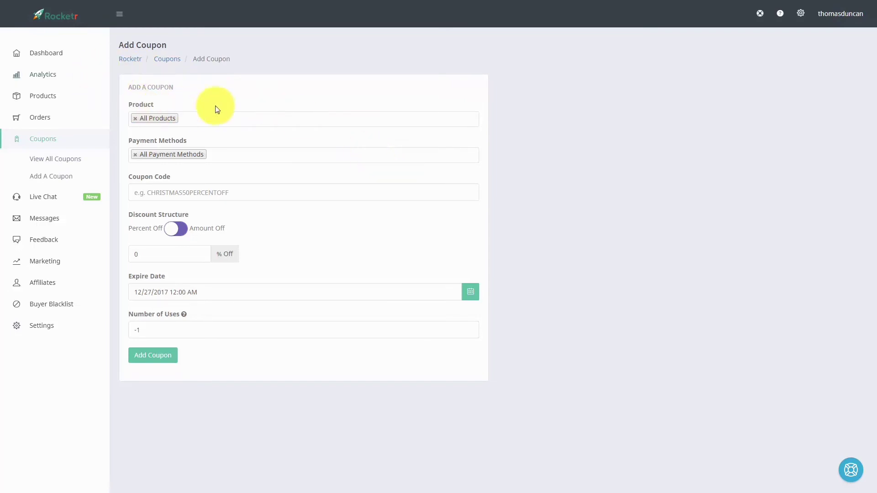
pyautogui.click(135, 118)
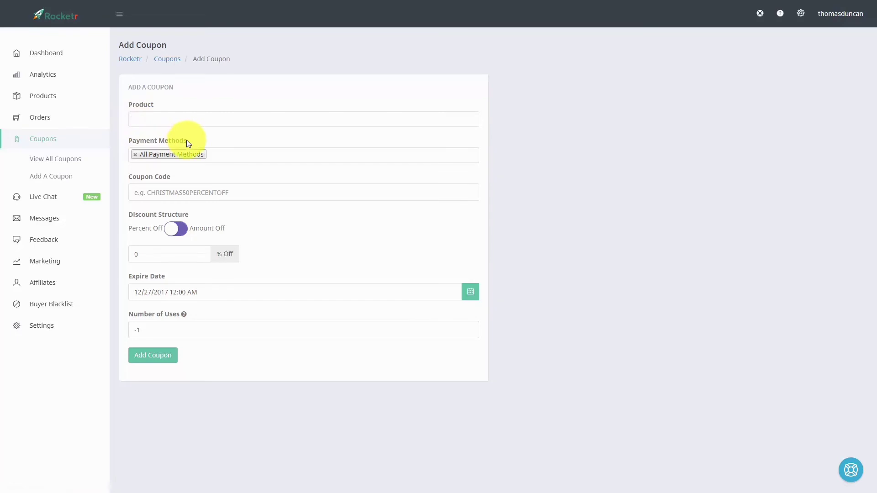
pyautogui.click(184, 120)
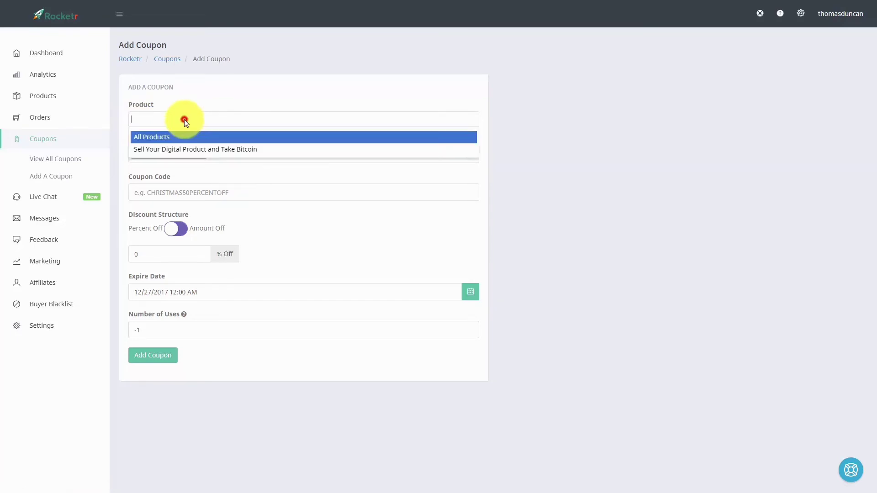
pyautogui.write('bi')
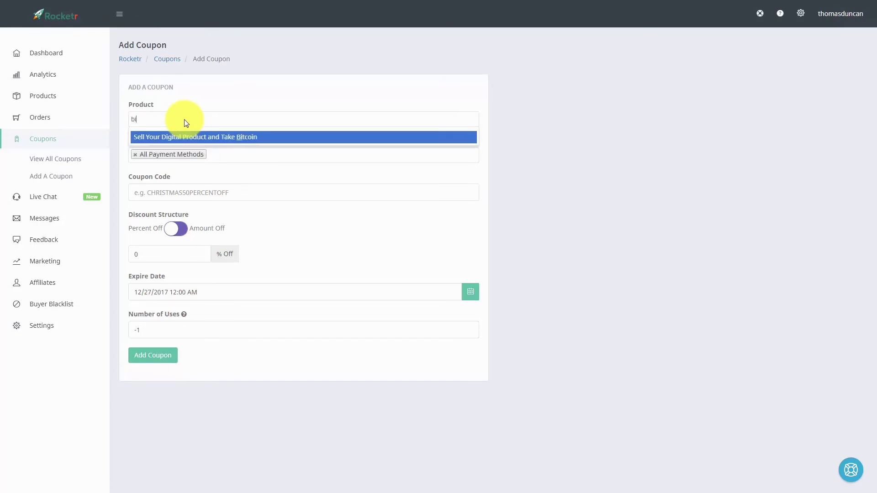
pyautogui.click(204, 139)
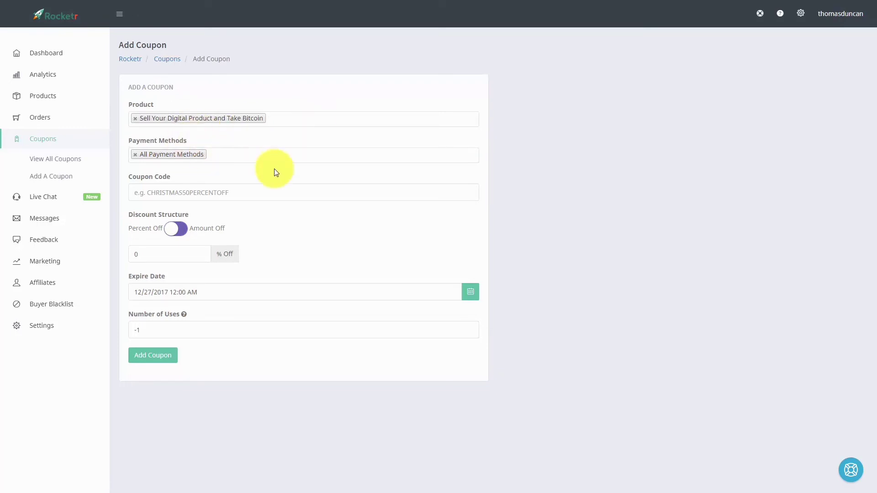
pyautogui.click(135, 154)
pyautogui.write('b')
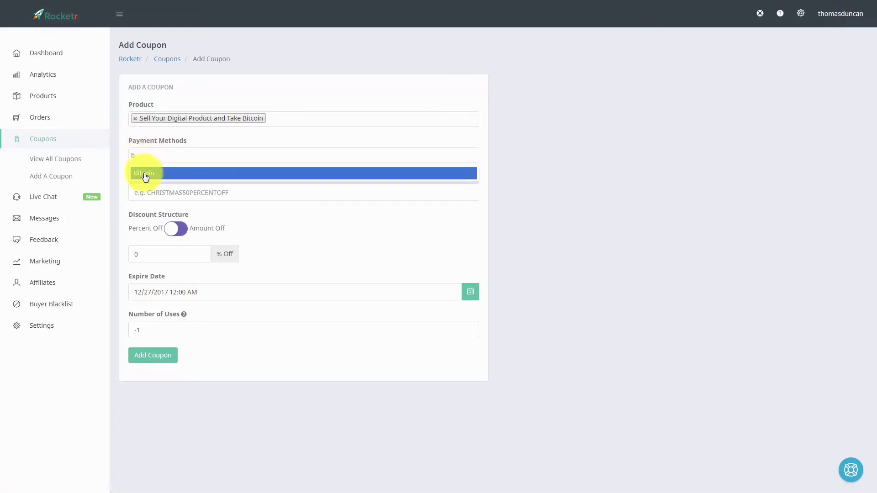
pyautogui.click(144, 175)
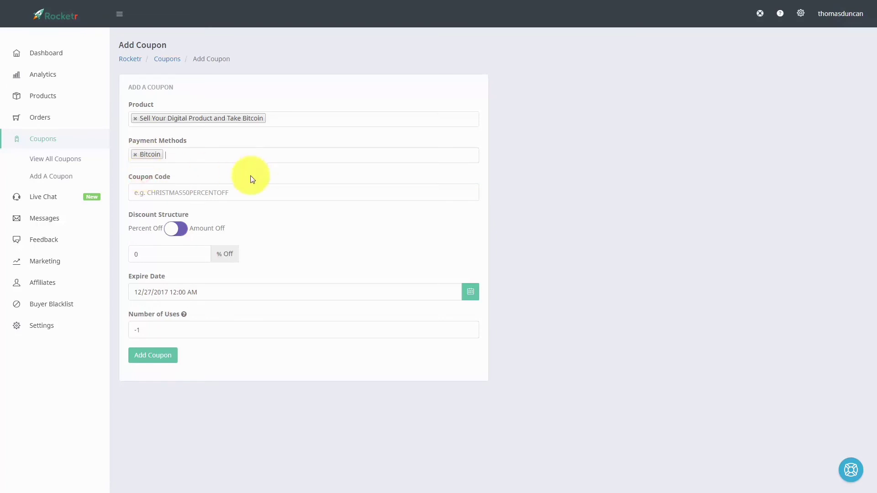
# Give the coupon code selldigital and 50% off, save it, then select the code in the list
pyautogui.click(145, 189)
pyautogui.write('selldigital')
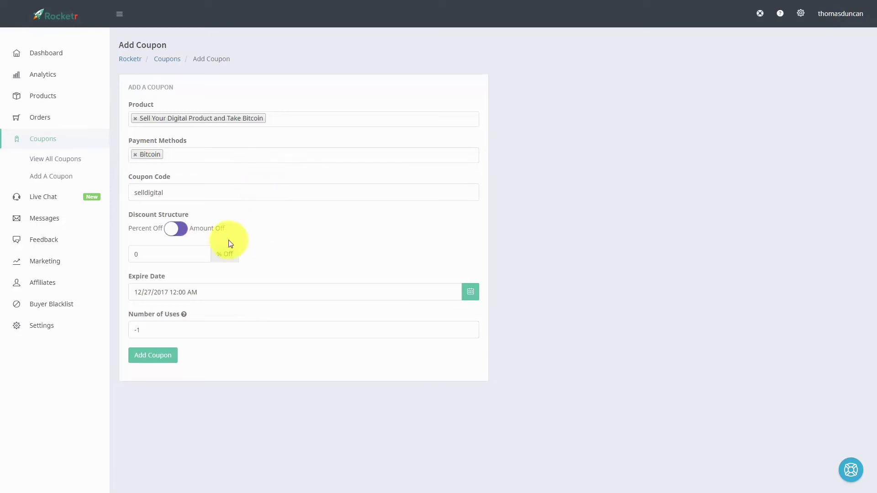
pyautogui.click(155, 253)
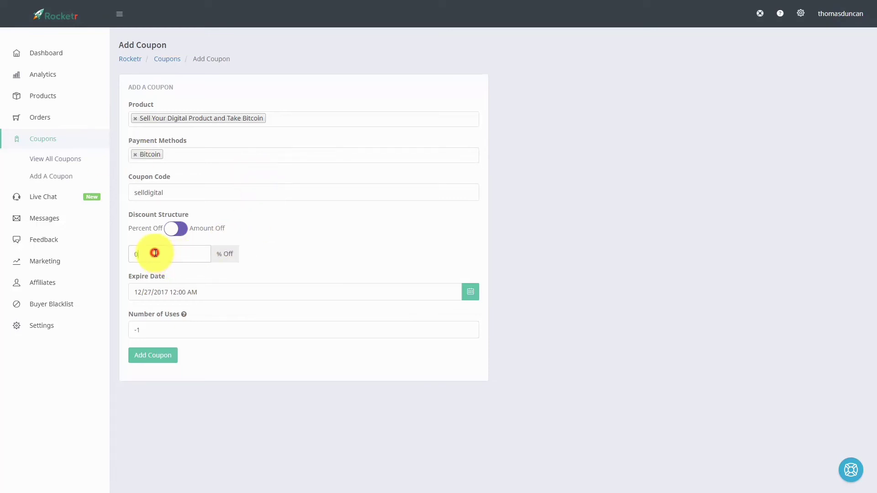
pyautogui.write('50')
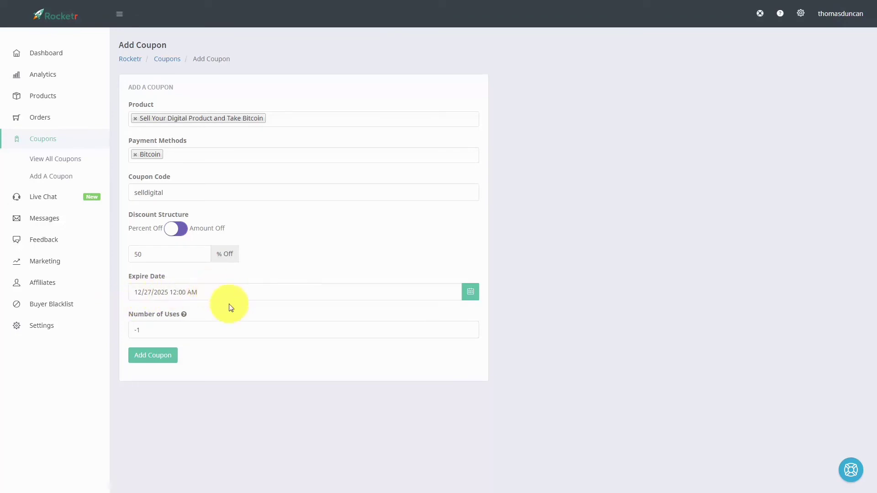
pyautogui.click(153, 357)
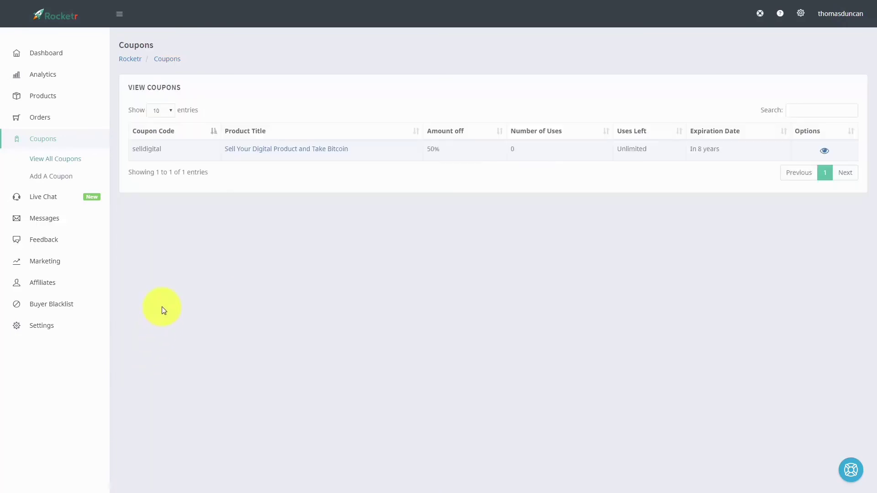
pyautogui.moveTo(176, 146); pyautogui.dragTo(132, 148)
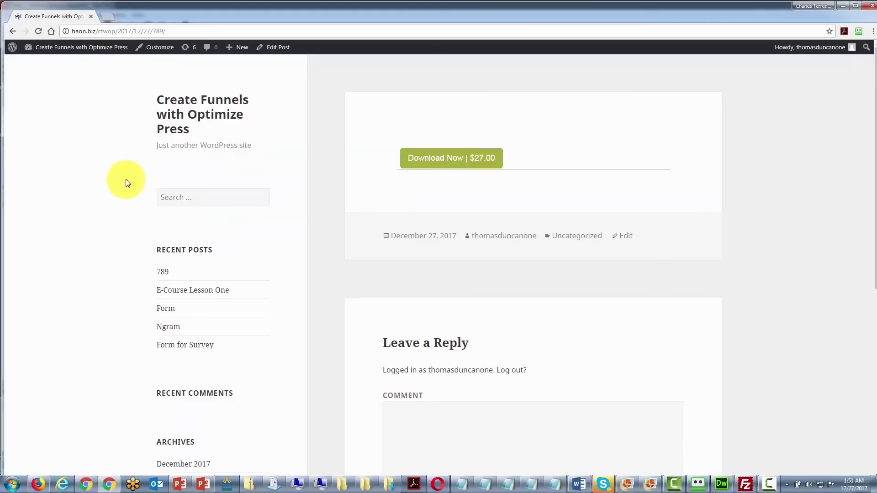
# On the buy popup, validate coupon selldigital to drop $27.00 to $13.50, then continue to Buy Now
pyautogui.click(437, 158)
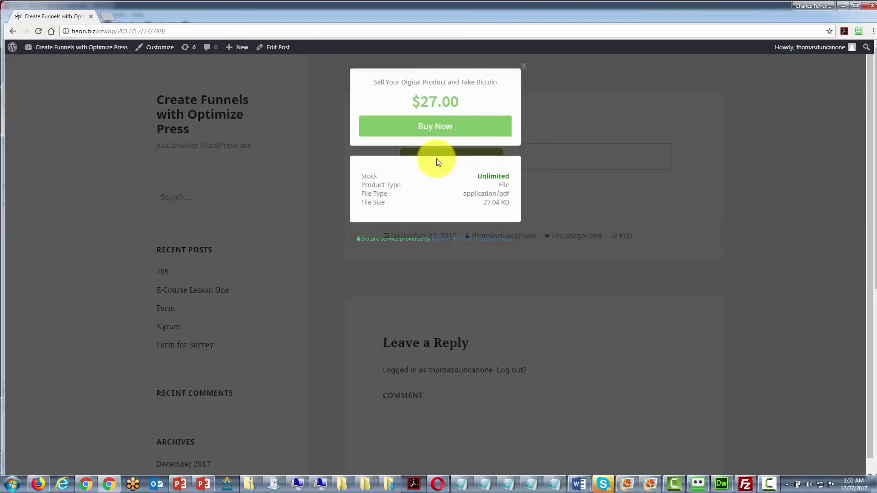
pyautogui.click(434, 130)
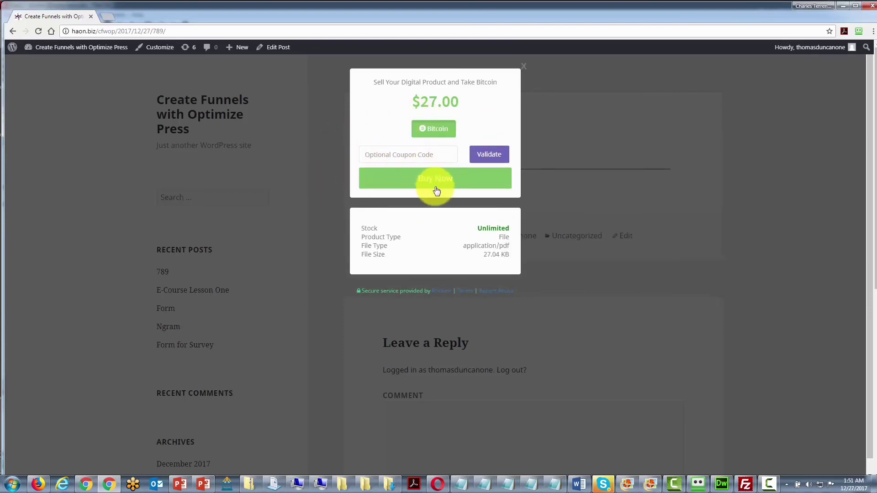
pyautogui.rightClick(380, 152)
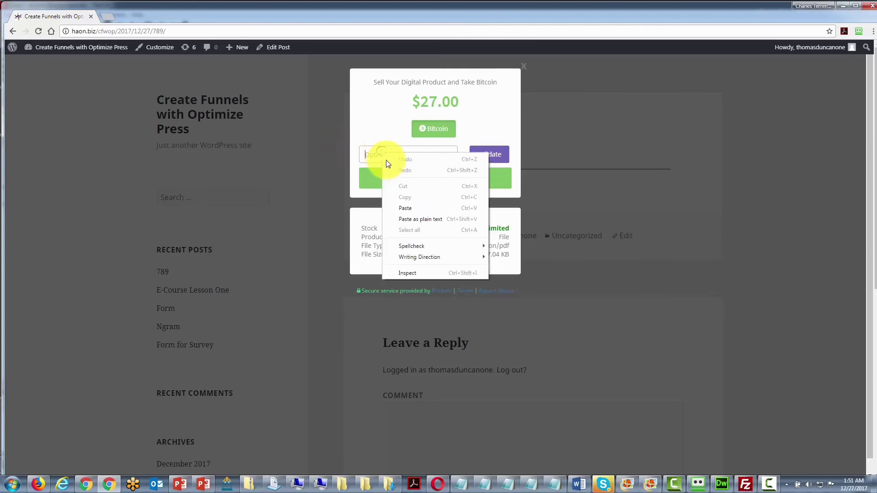
pyautogui.click(405, 207)
pyautogui.doubleClick(399, 150)
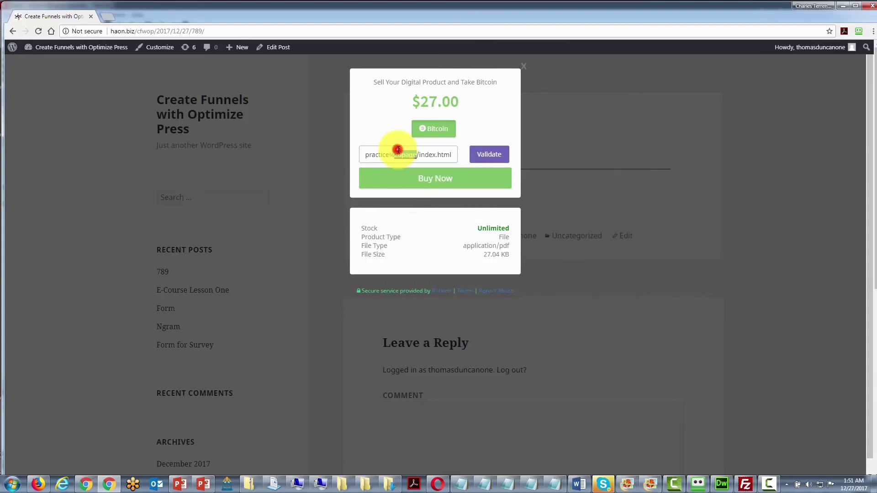
pyautogui.hotkey('ctrl', 'a')
pyautogui.write('selldigital')
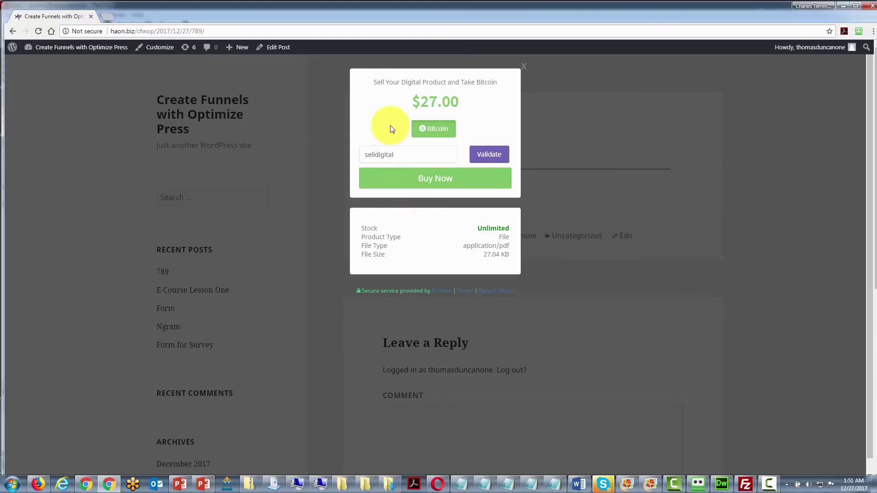
pyautogui.click(480, 157)
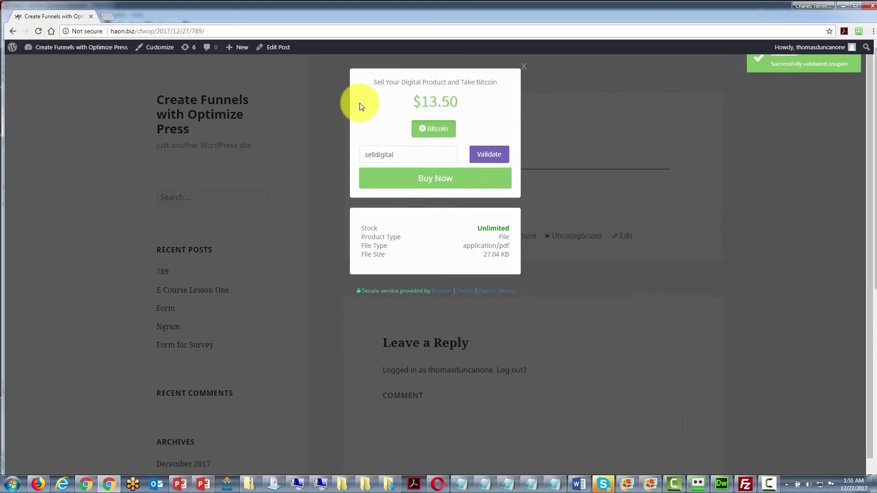
pyautogui.click(432, 182)
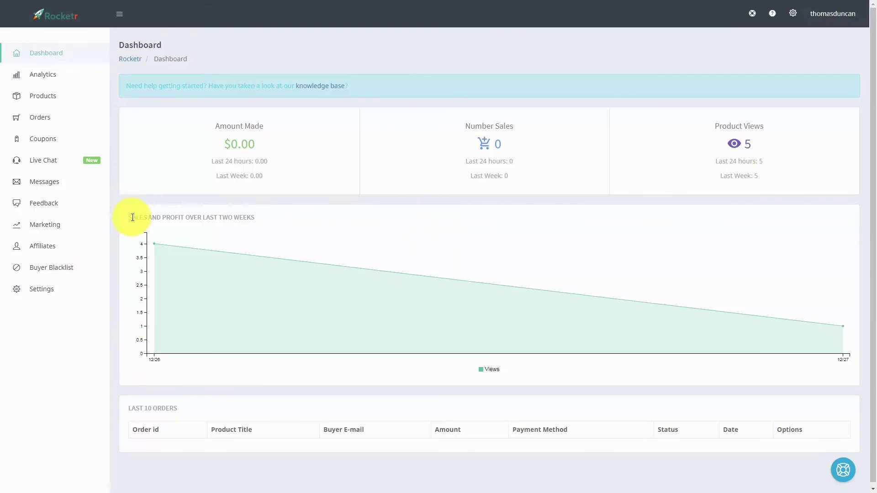
# Start a new marketing email addressed to All Buyers
pyautogui.click(42, 225)
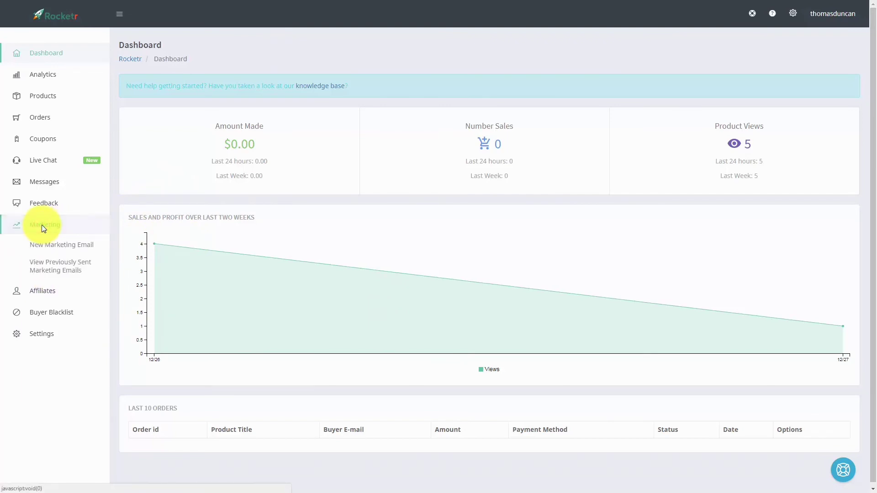
pyautogui.click(53, 247)
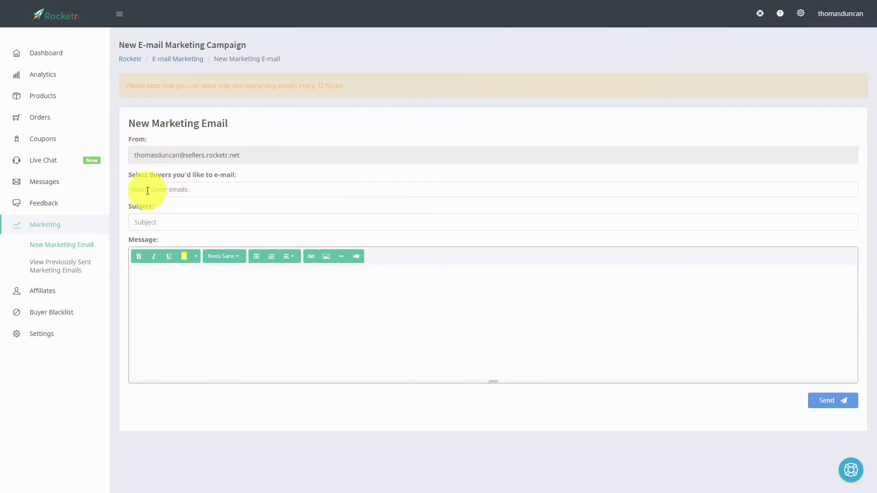
pyautogui.click(180, 189)
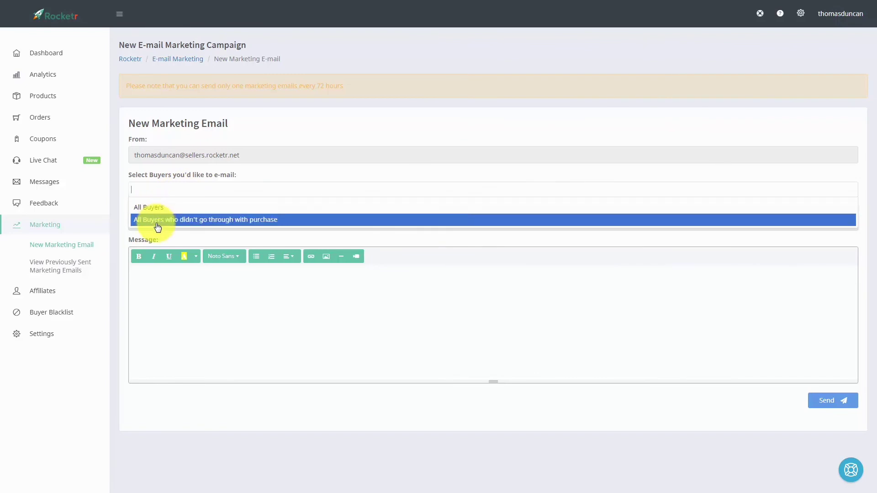
pyautogui.click(148, 207)
# Give the email the subject 'Get On to Our Webinar' and paste the accounting article as its message
pyautogui.click(157, 223)
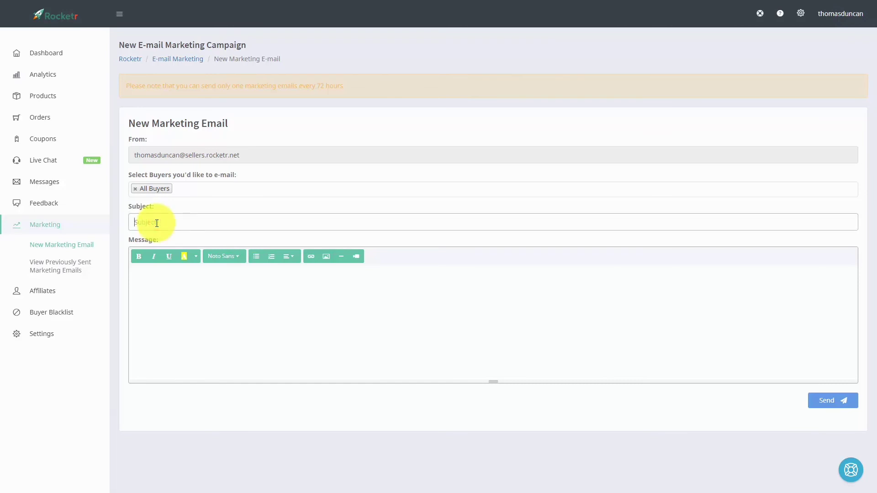
pyautogui.write('Get On to Our Webinar')
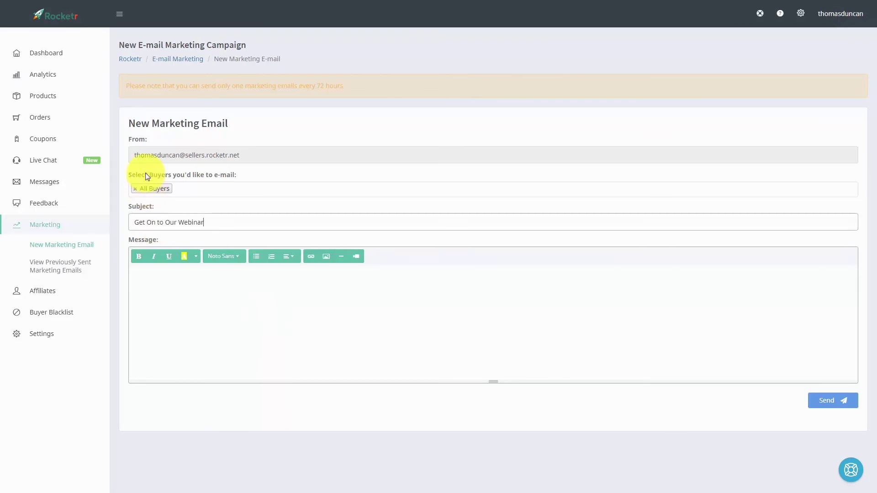
pyautogui.click(165, 280)
pyautogui.hotkey('ctrl', 'v')
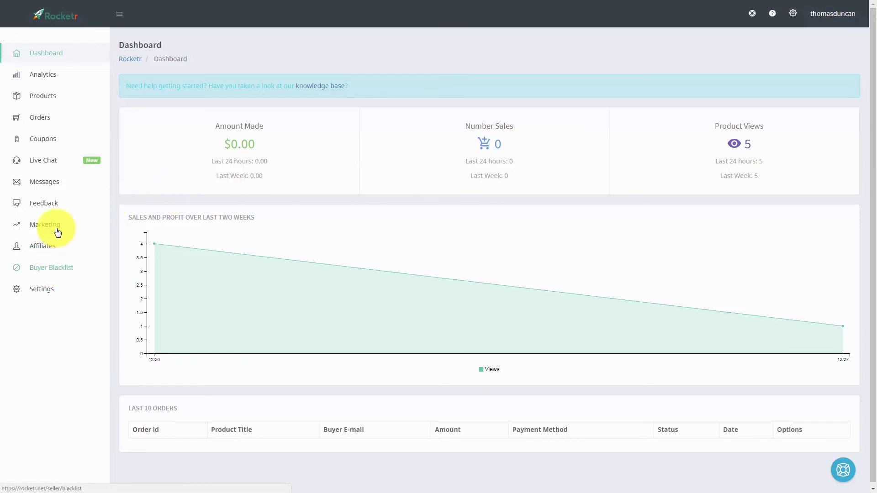
# In the Buyer Blacklist, use an E-mail entry for a fraudulent purchase, then delete the entry
pyautogui.click(45, 270)
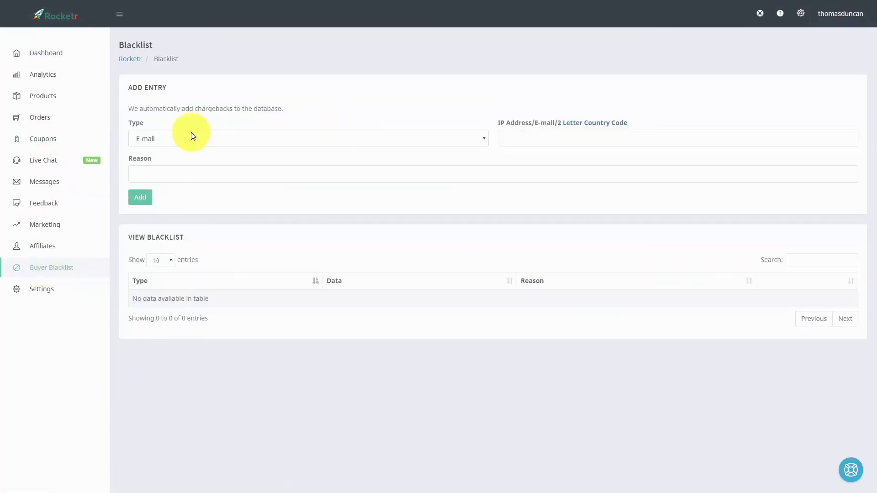
pyautogui.click(478, 141)
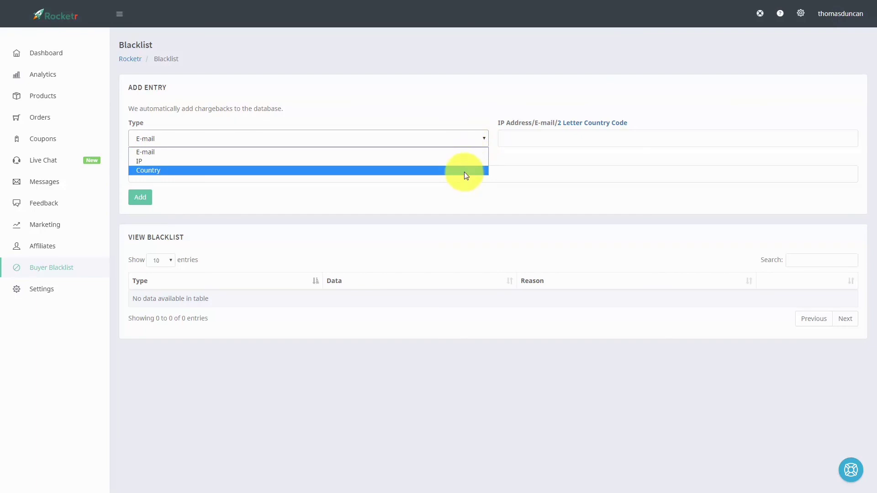
pyautogui.click(434, 110)
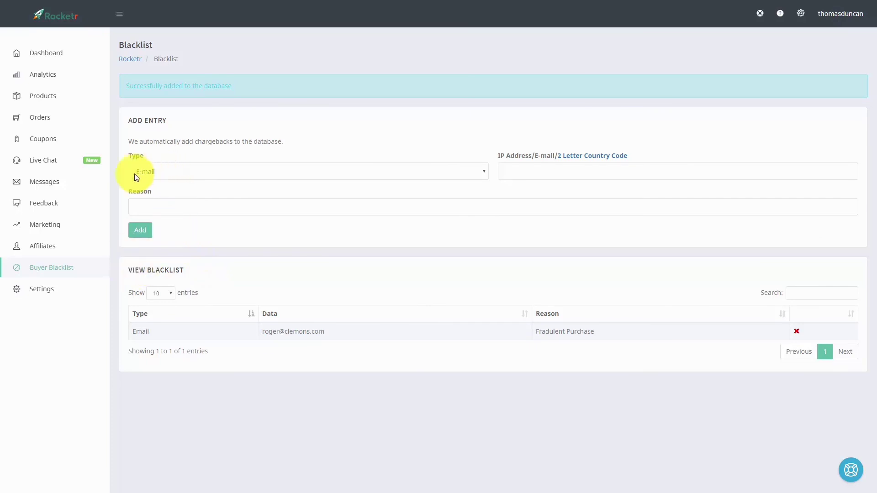
pyautogui.click(796, 331)
pyautogui.click(472, 39)
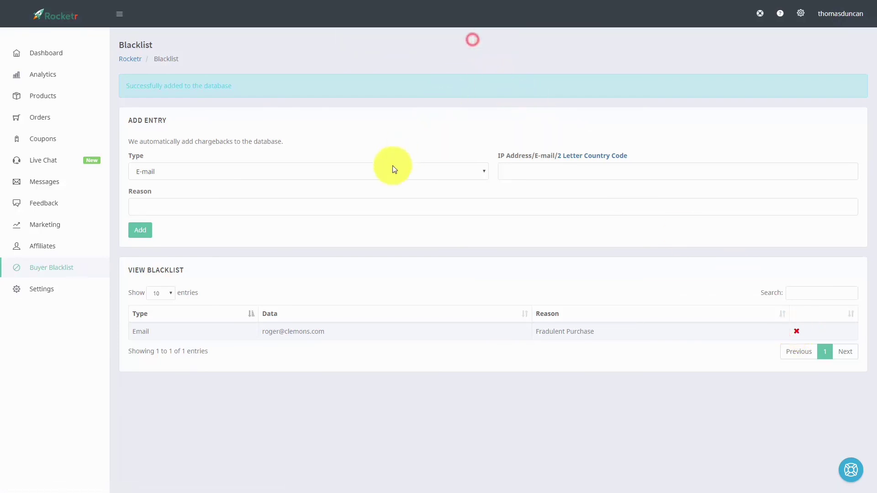